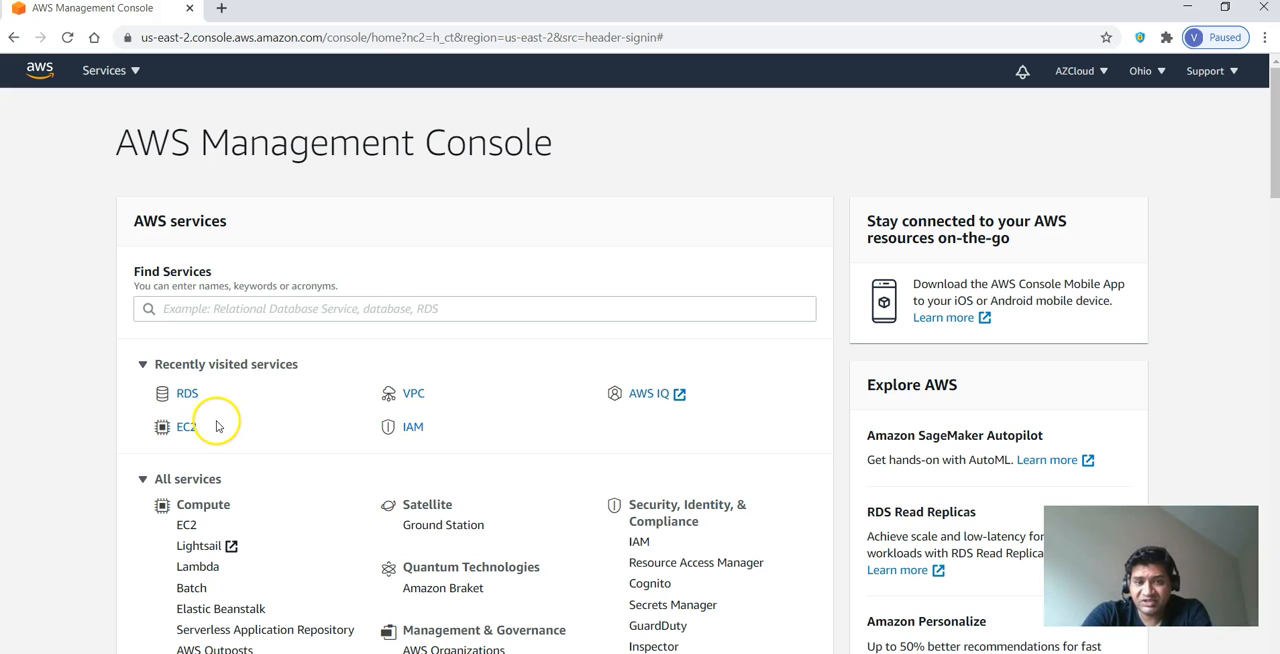
# - Open the EC2 service and start launching a new instance
pyautogui.scroll(-1, 200, 437)
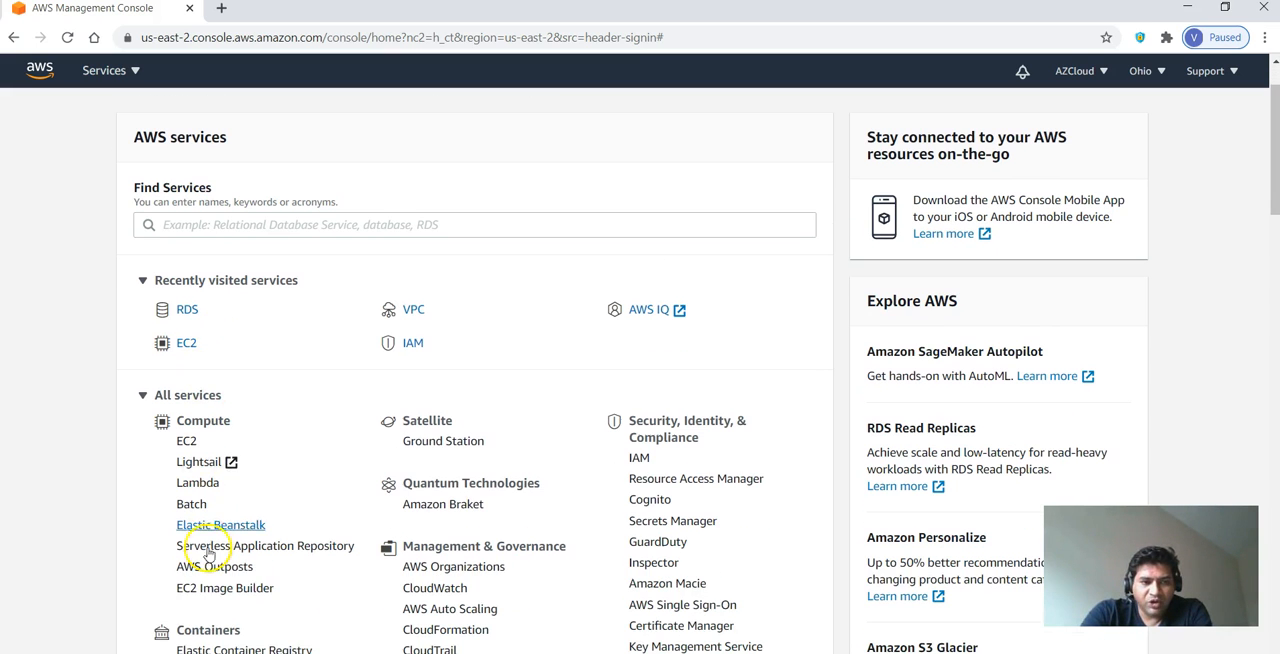
pyautogui.click(189, 442)
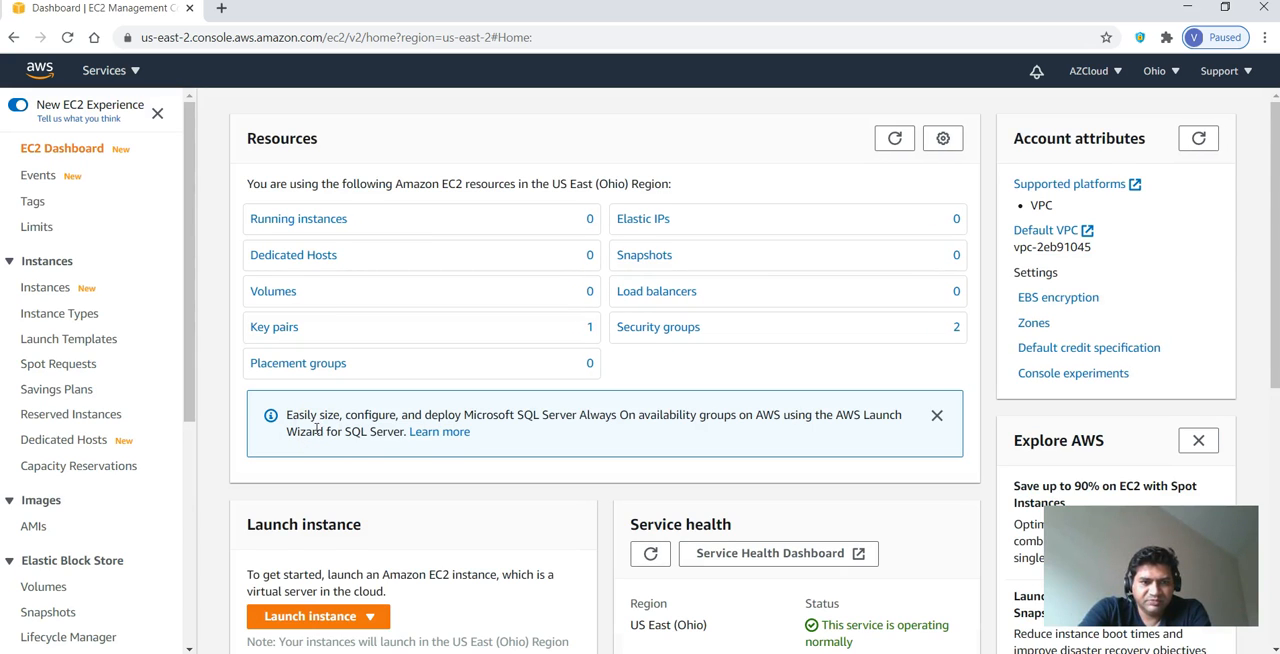
pyautogui.scroll(-3, 316, 428)
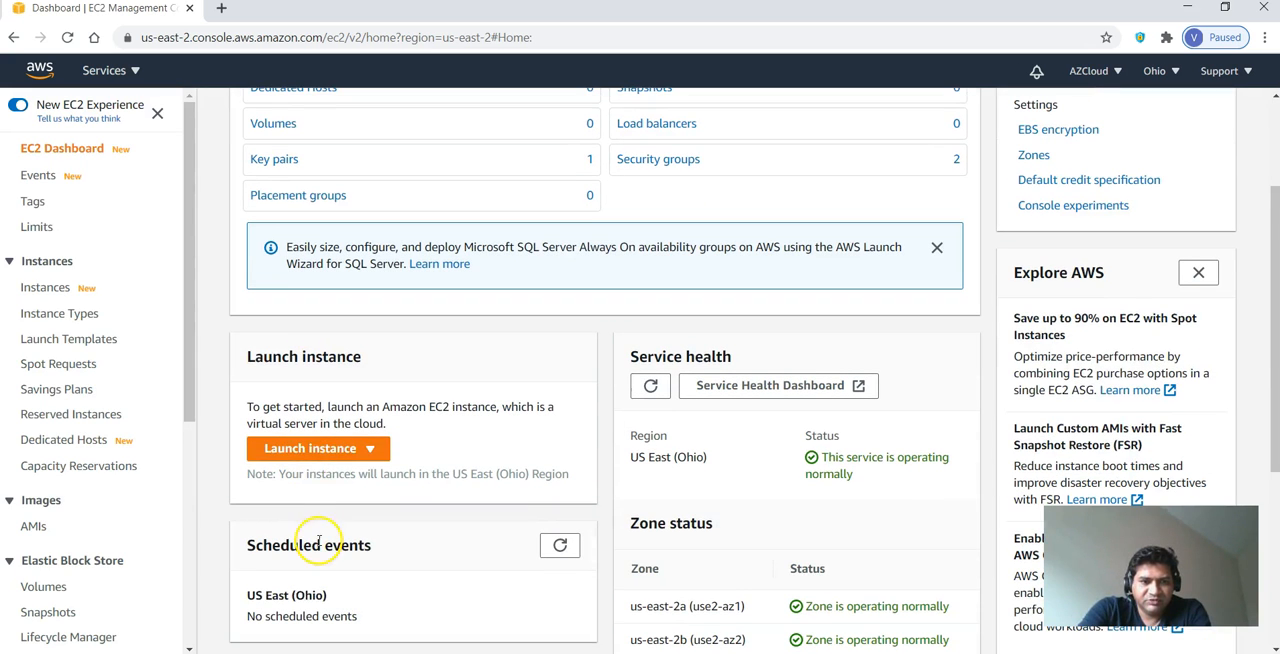
pyautogui.click(326, 458)
pyautogui.click(352, 475)
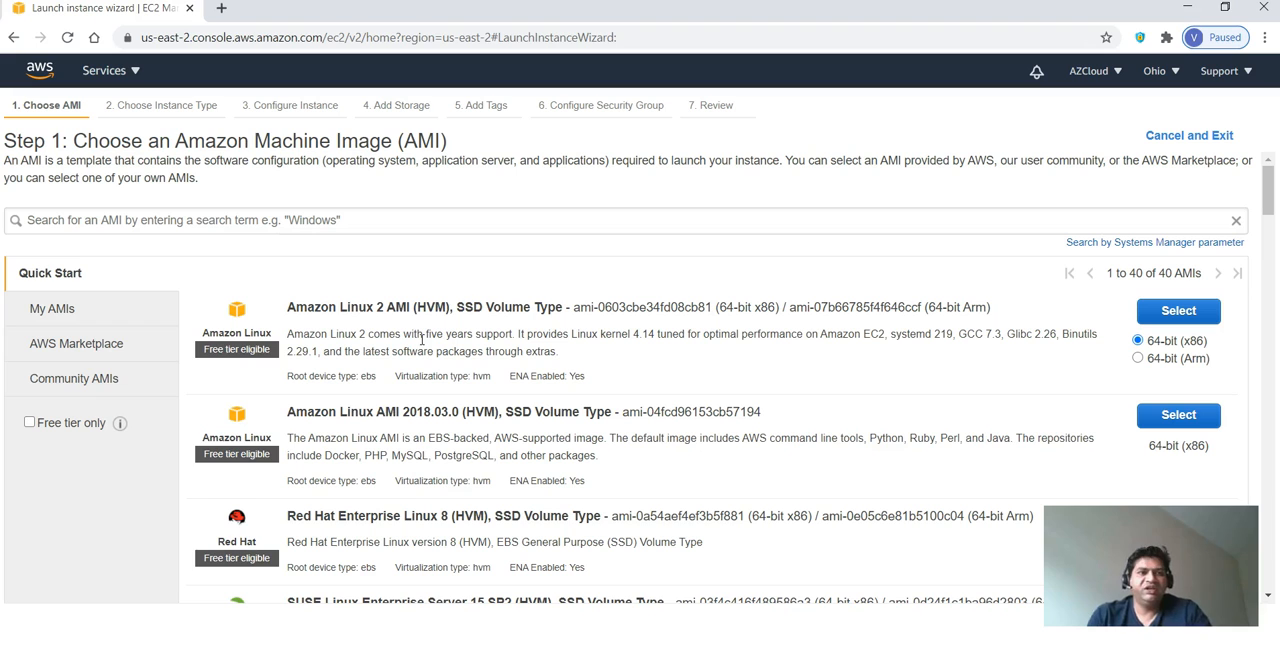
# - Search the machine images for windows and select Microsoft Windows Server 2019 Base
pyautogui.click(316, 224)
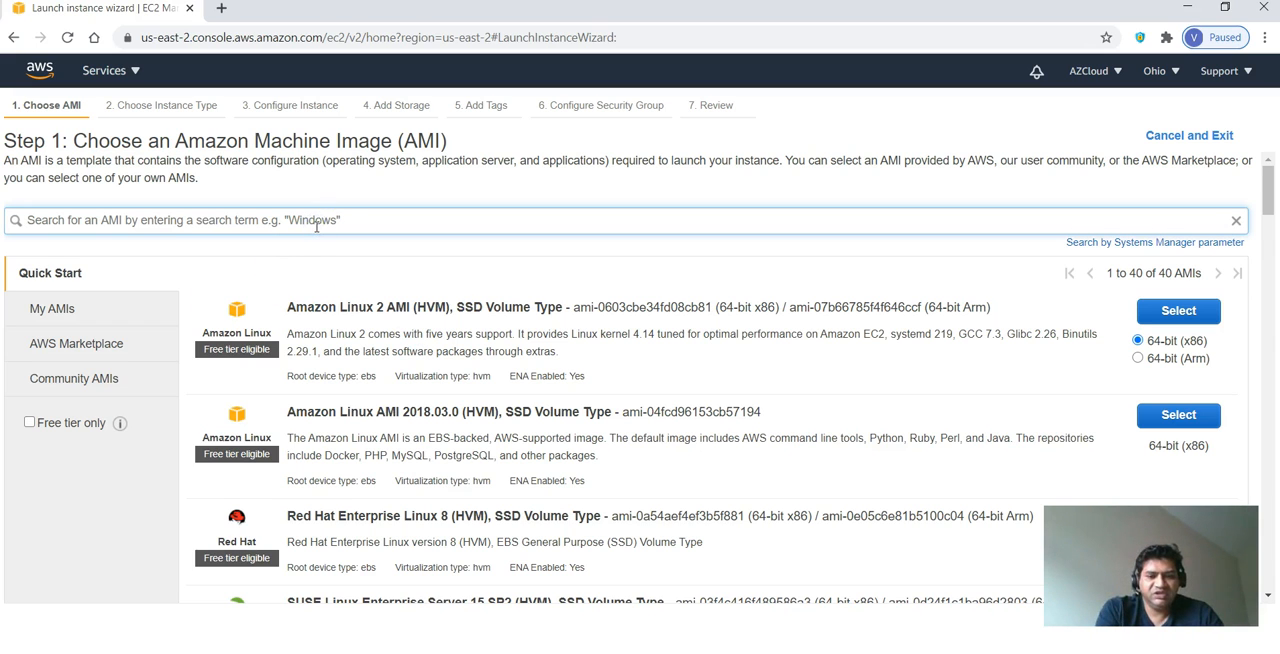
pyautogui.write('wi')
pyautogui.press('Return')
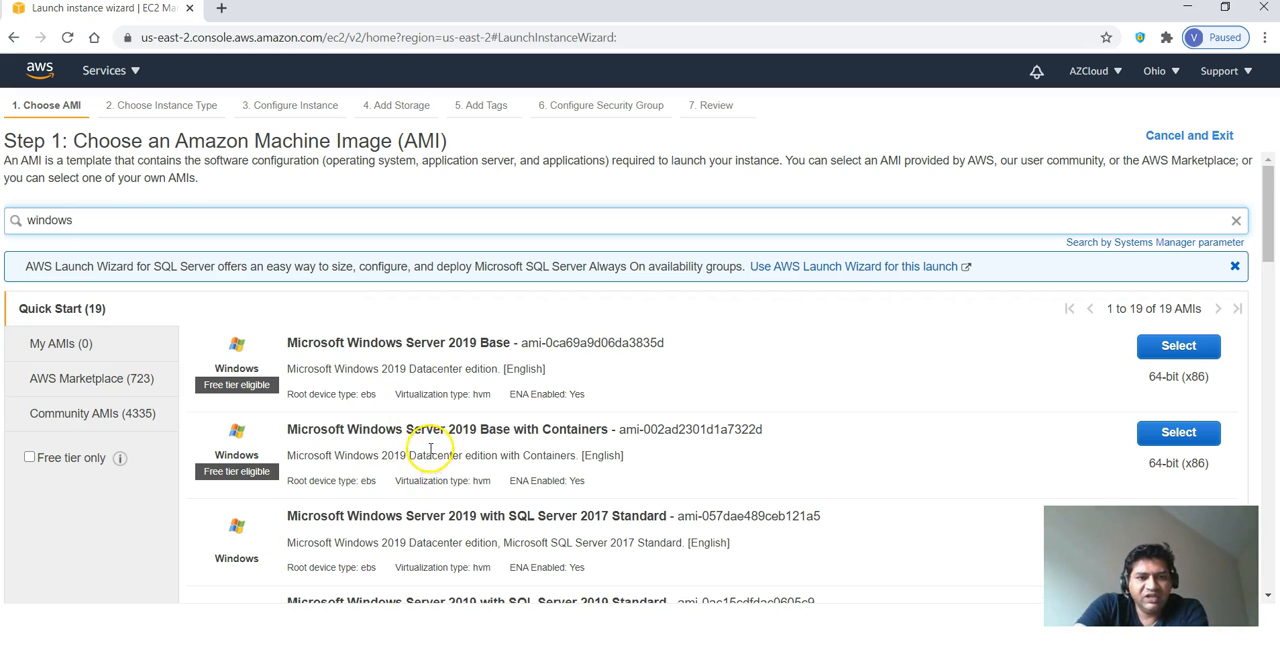
pyautogui.scroll(-1, 434, 463)
pyautogui.scroll(-1, 434, 463)
pyautogui.scroll(1, 442, 449)
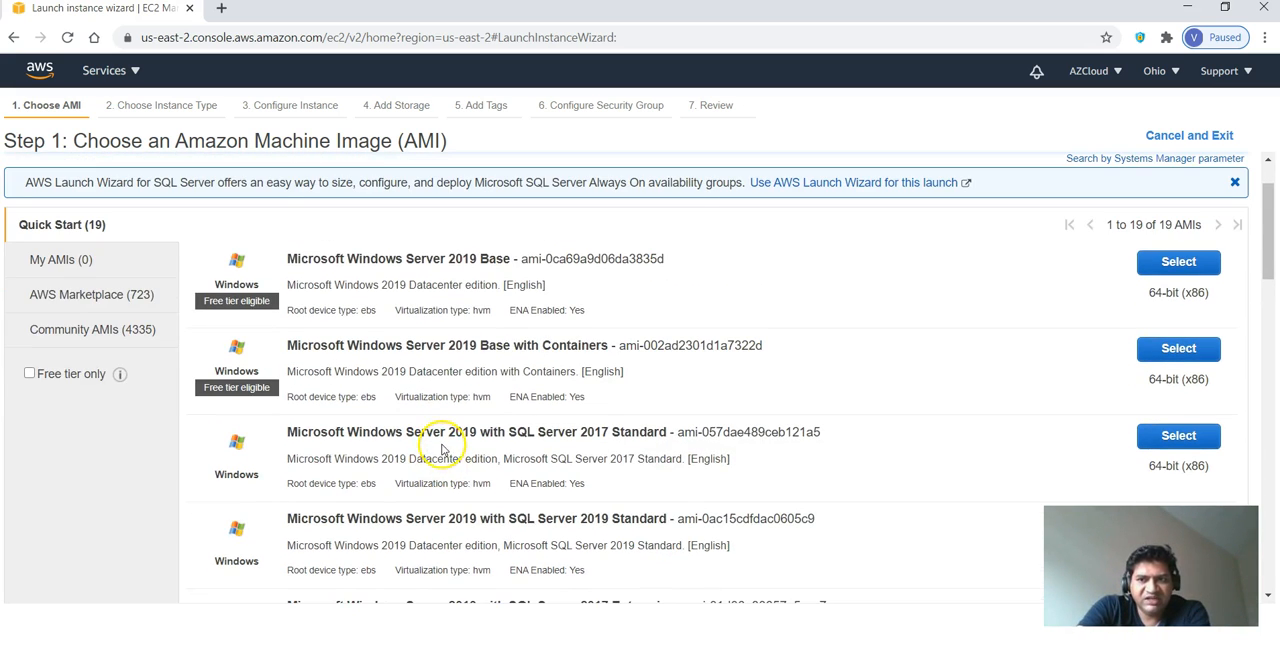
pyautogui.scroll(-1, 442, 449)
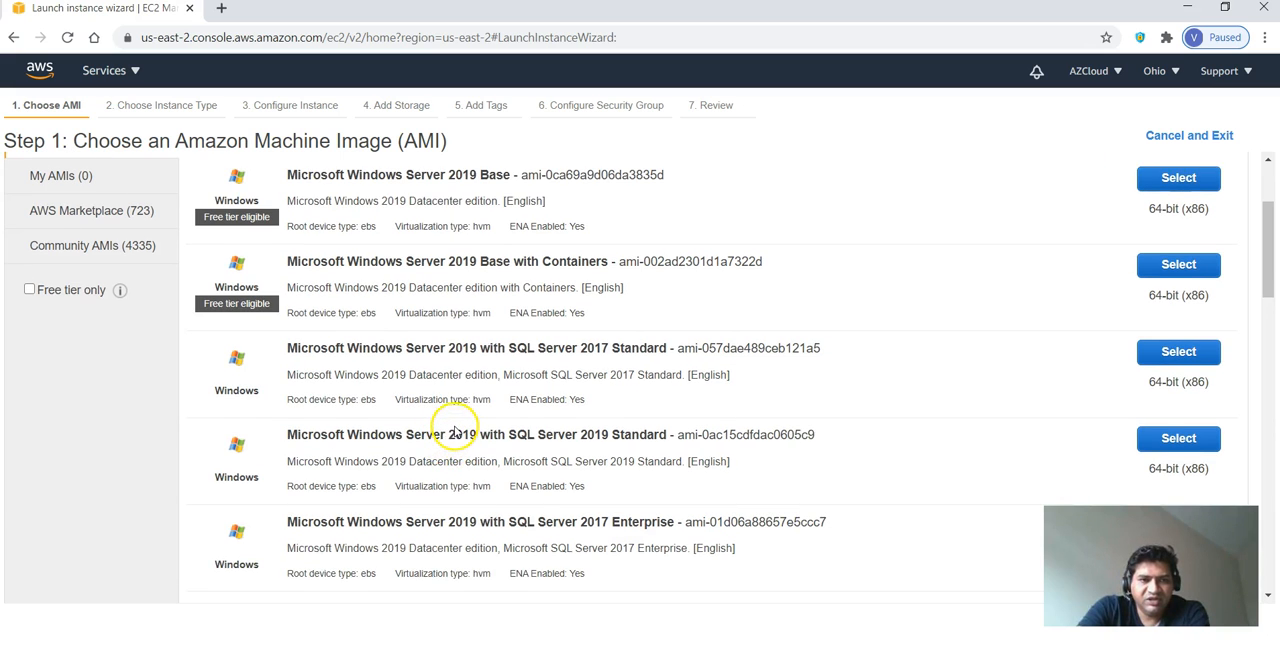
pyautogui.scroll(-4, 455, 430)
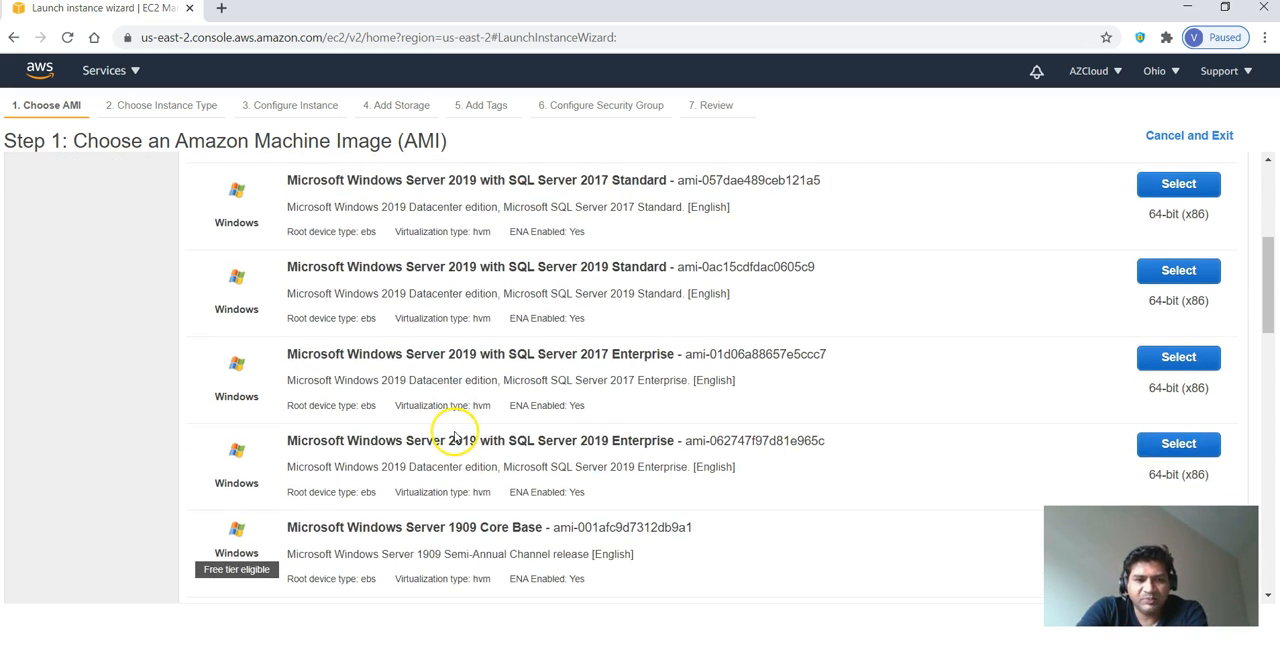
pyautogui.scroll(-1, 460, 445)
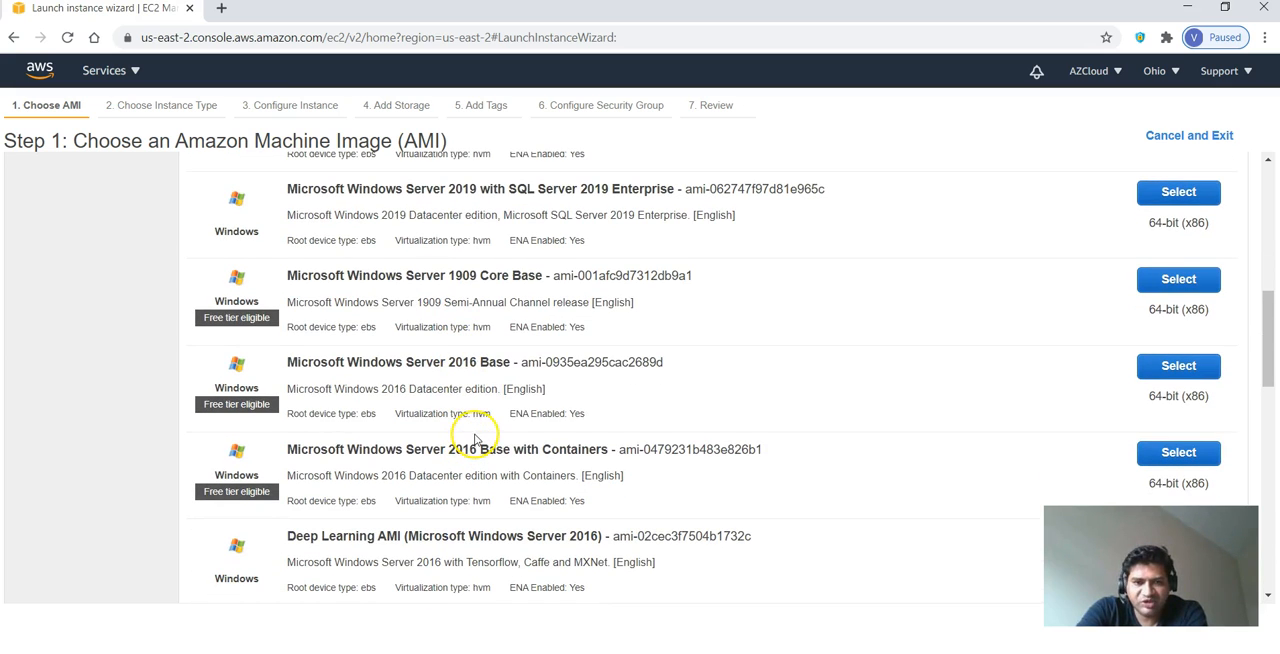
pyautogui.moveTo(1266, 350); pyautogui.dragTo(1254, 219)
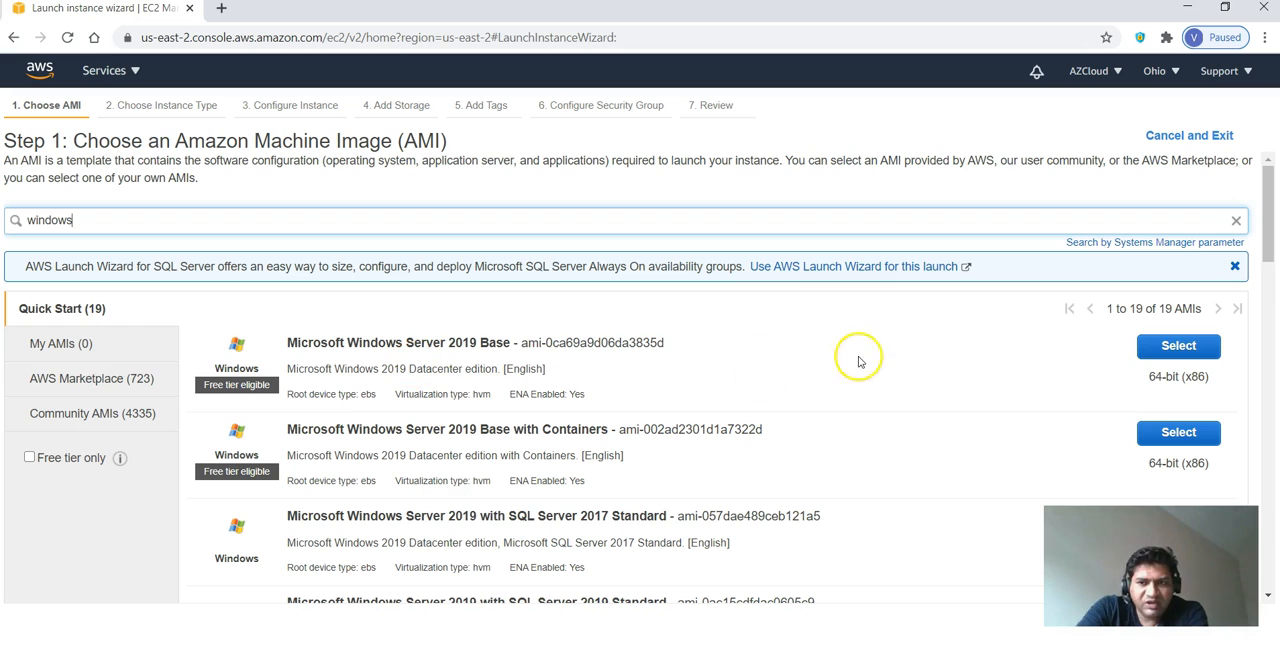
pyautogui.click(1160, 350)
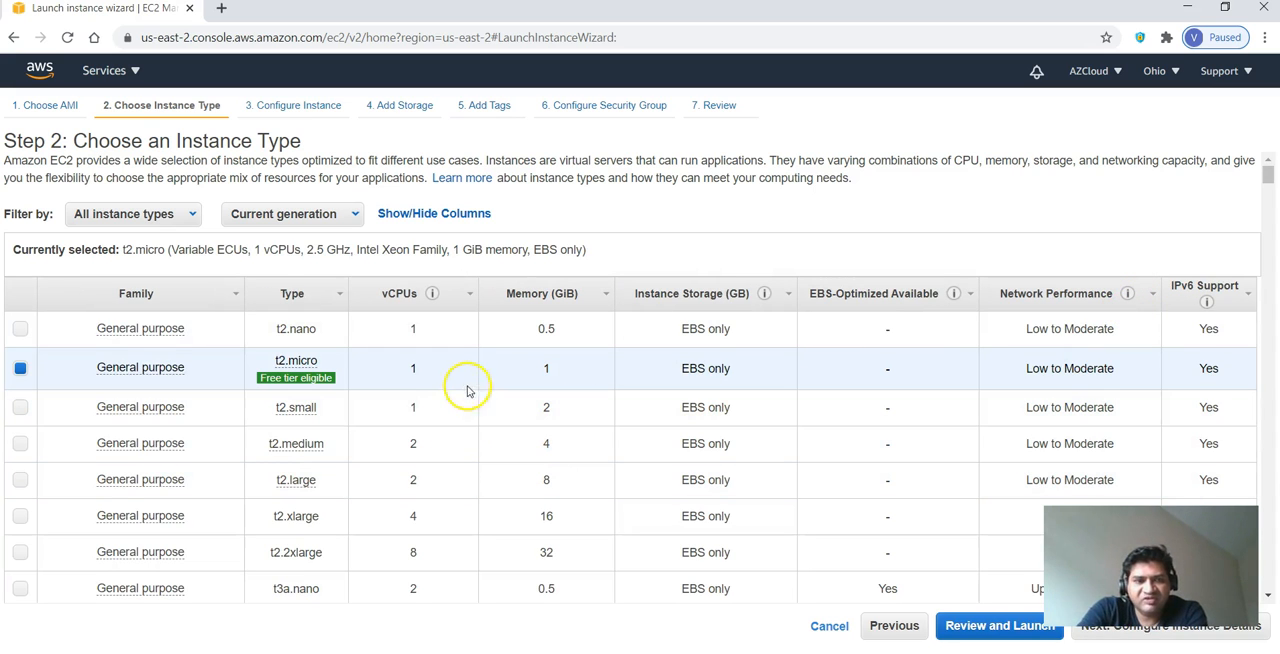
# - Examine the available instance types, comparing free tier eligibility, vCPUs, memory, storage and network performance
pyautogui.moveTo(296, 377)
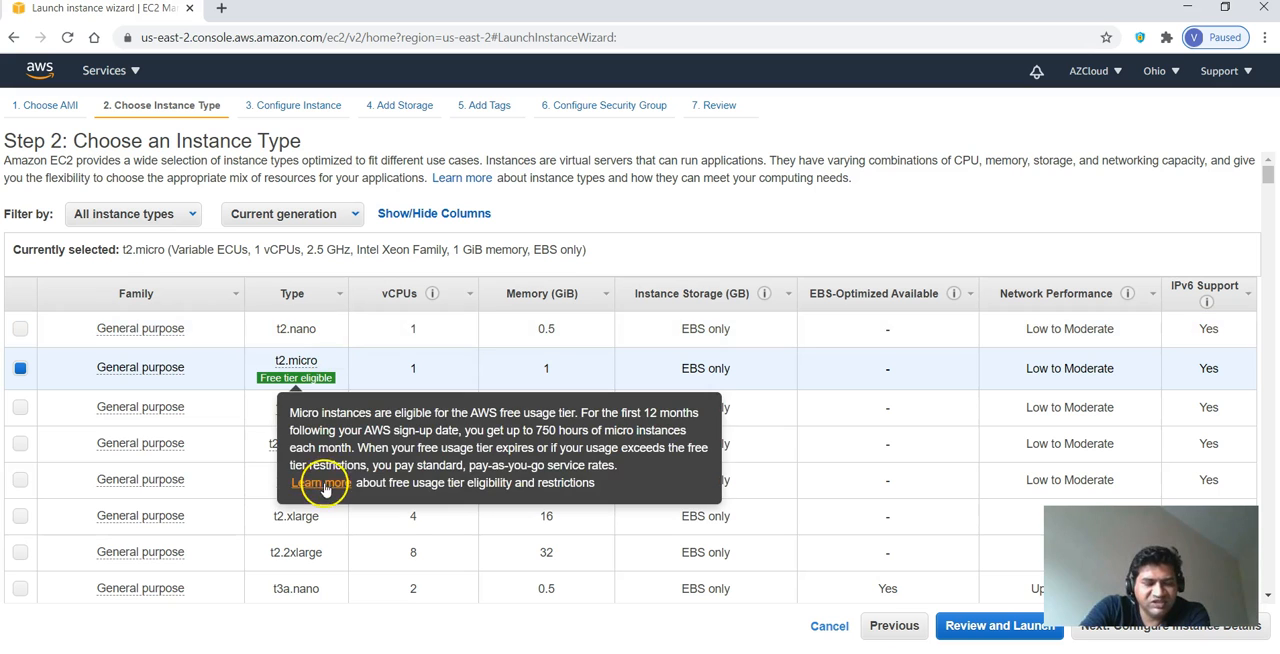
pyautogui.scroll(-5, 700, 441)
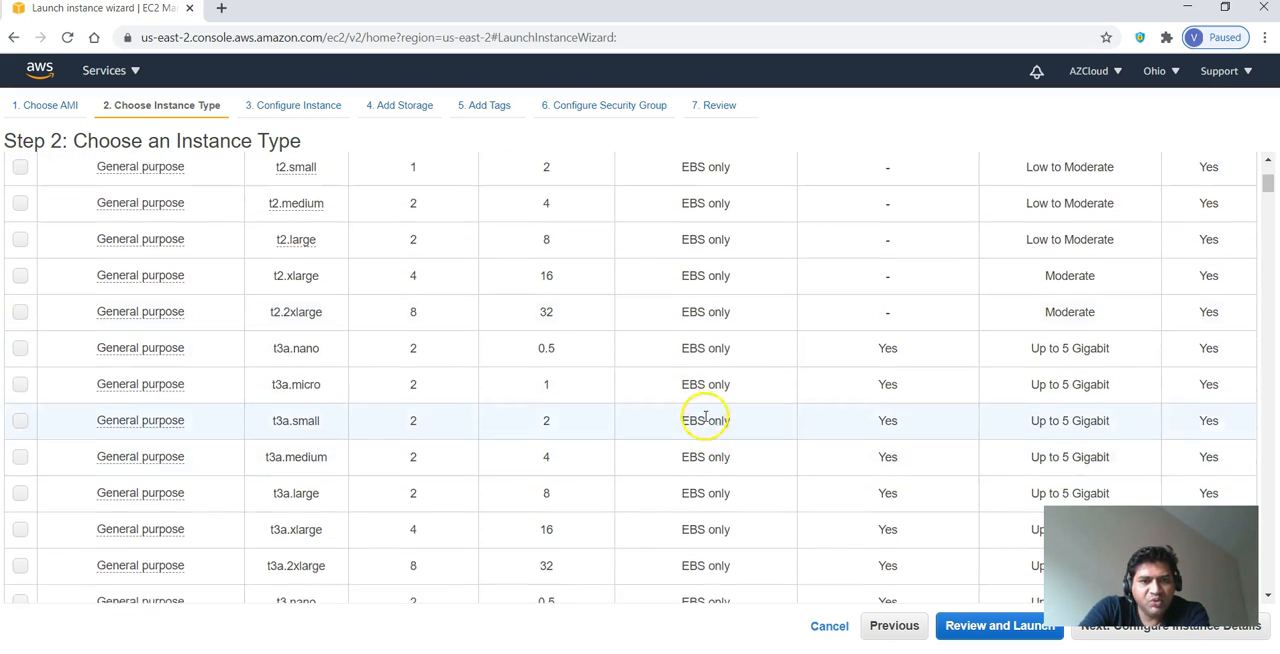
pyautogui.scroll(5, 705, 418)
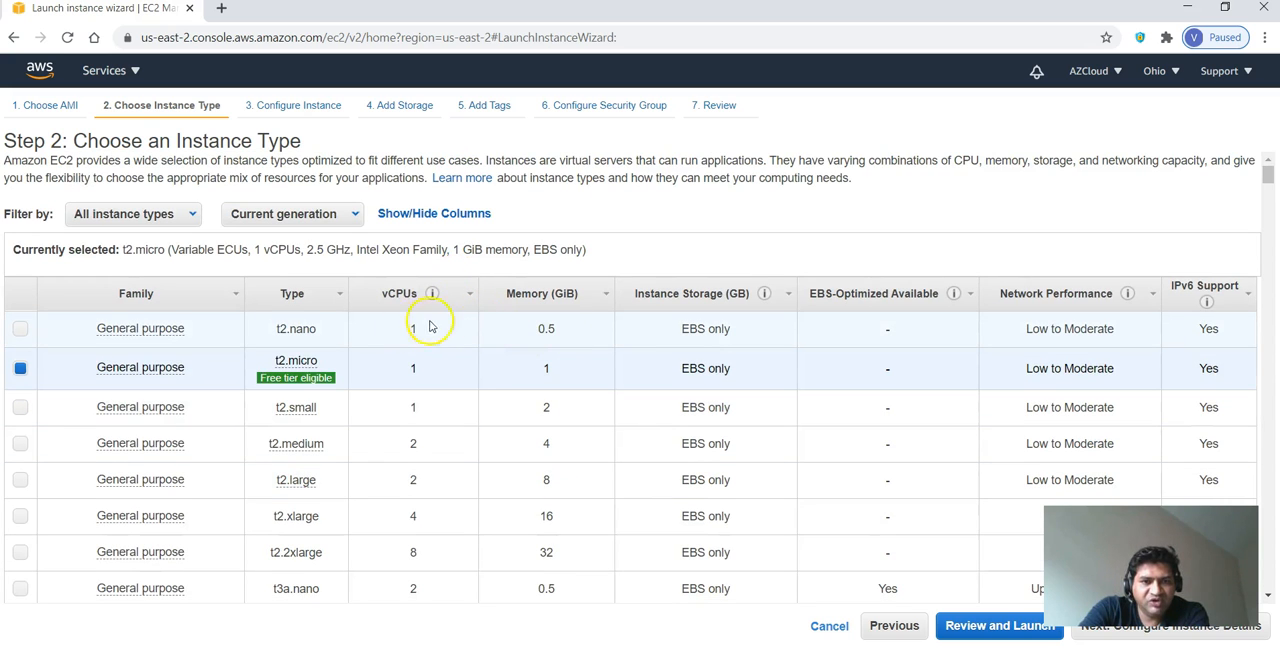
pyautogui.scroll(-5, 600, 380)
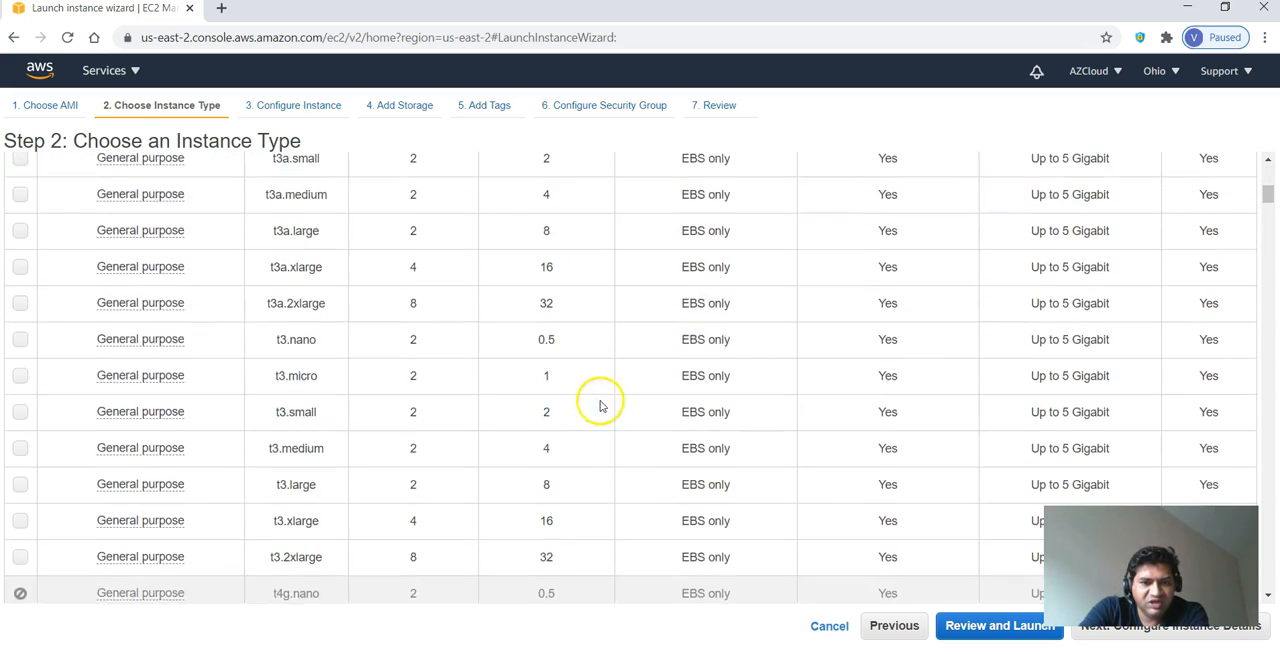
pyautogui.scroll(-3, 600, 405)
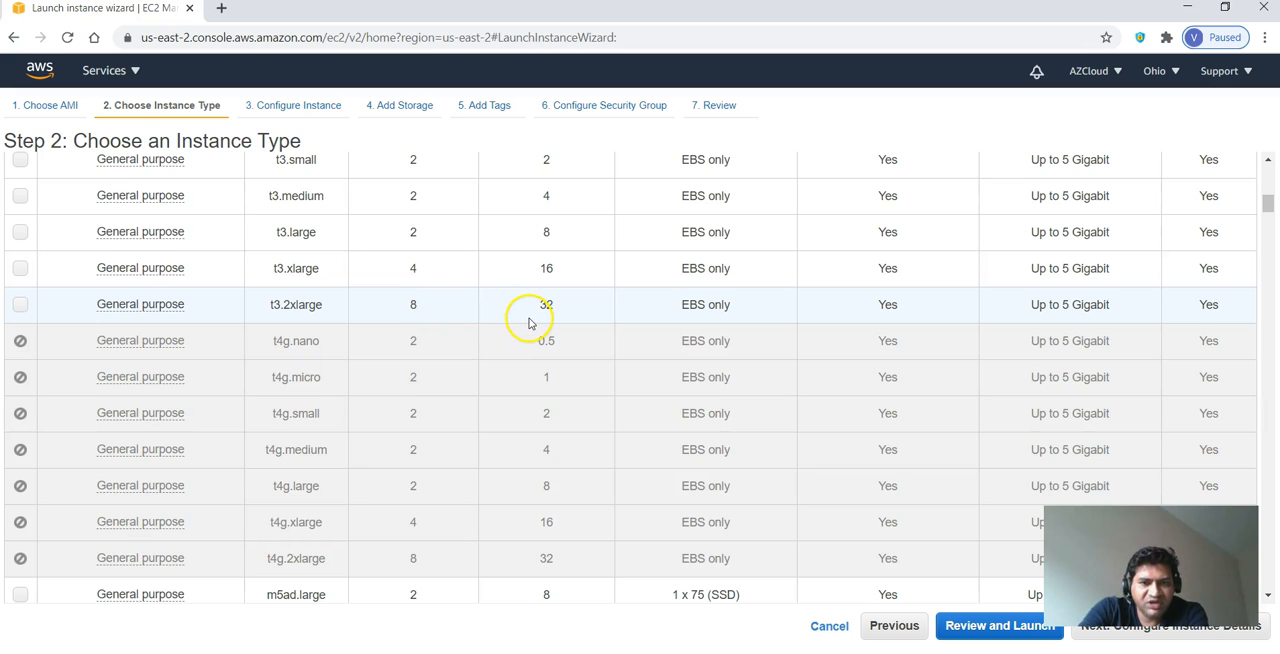
pyautogui.scroll(-8, 529, 321)
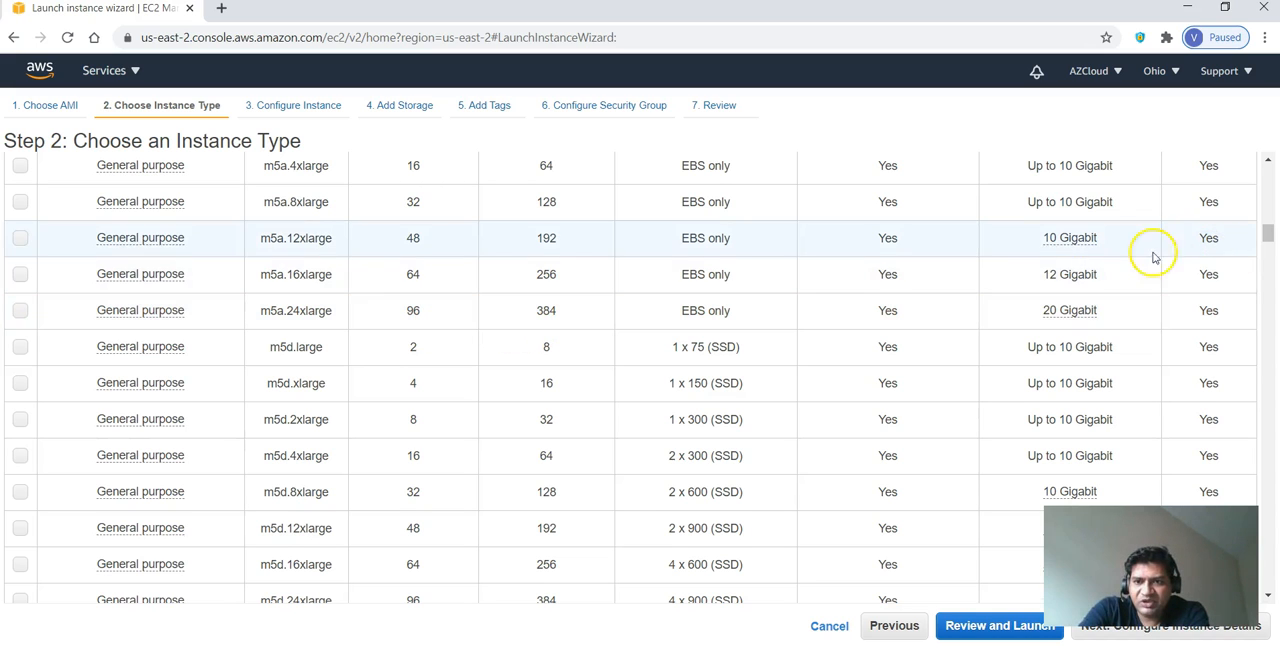
pyautogui.moveTo(1266, 229); pyautogui.dragTo(1274, 182)
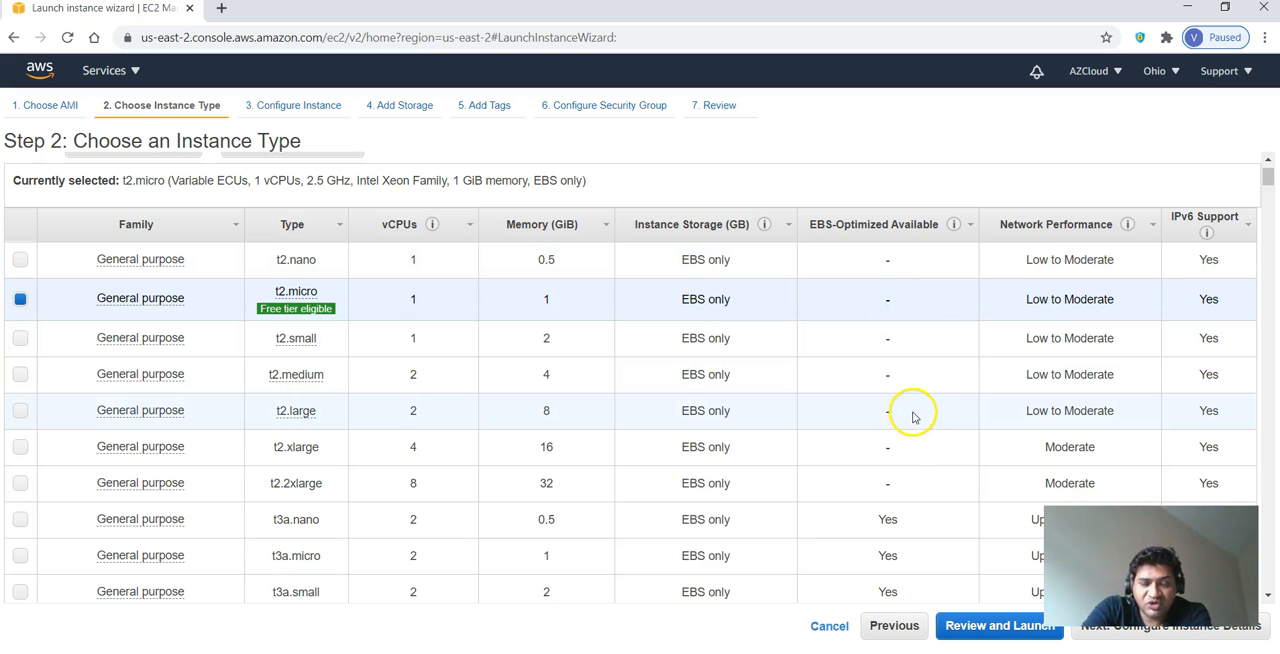
pyautogui.scroll(-1, 910, 420)
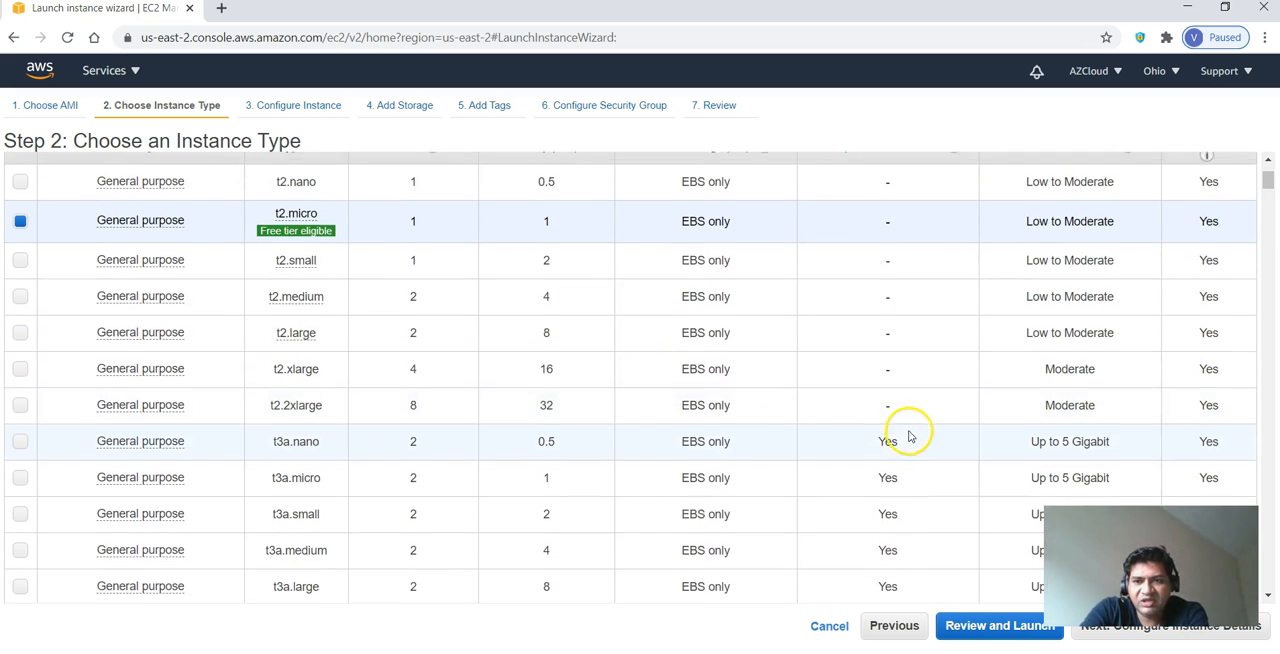
pyautogui.scroll(1, 910, 420)
pyautogui.scroll(-2, 1071, 357)
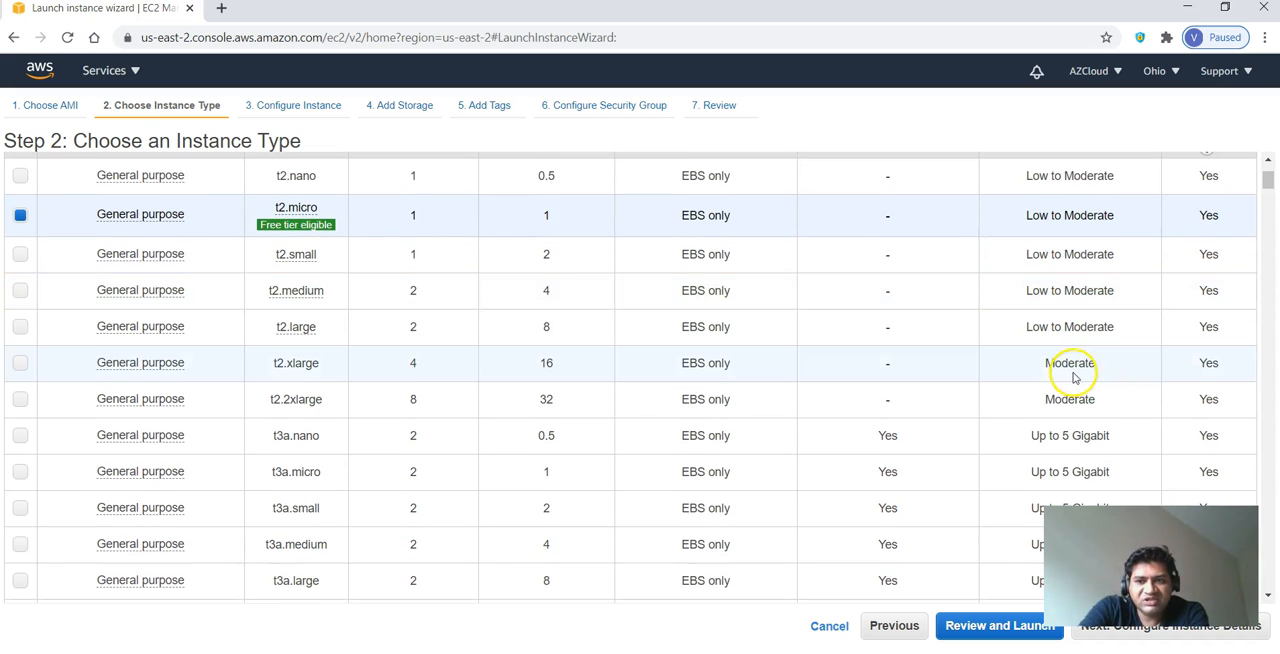
pyautogui.scroll(2, 1100, 310)
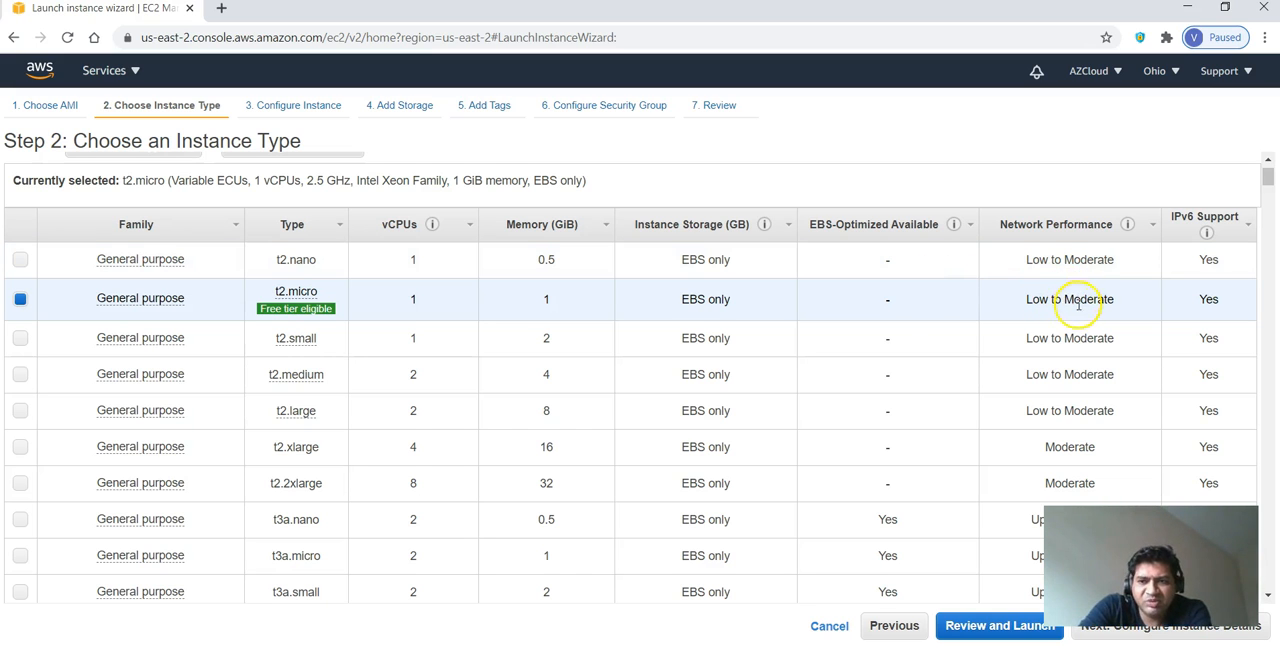
pyautogui.moveTo(295, 338)
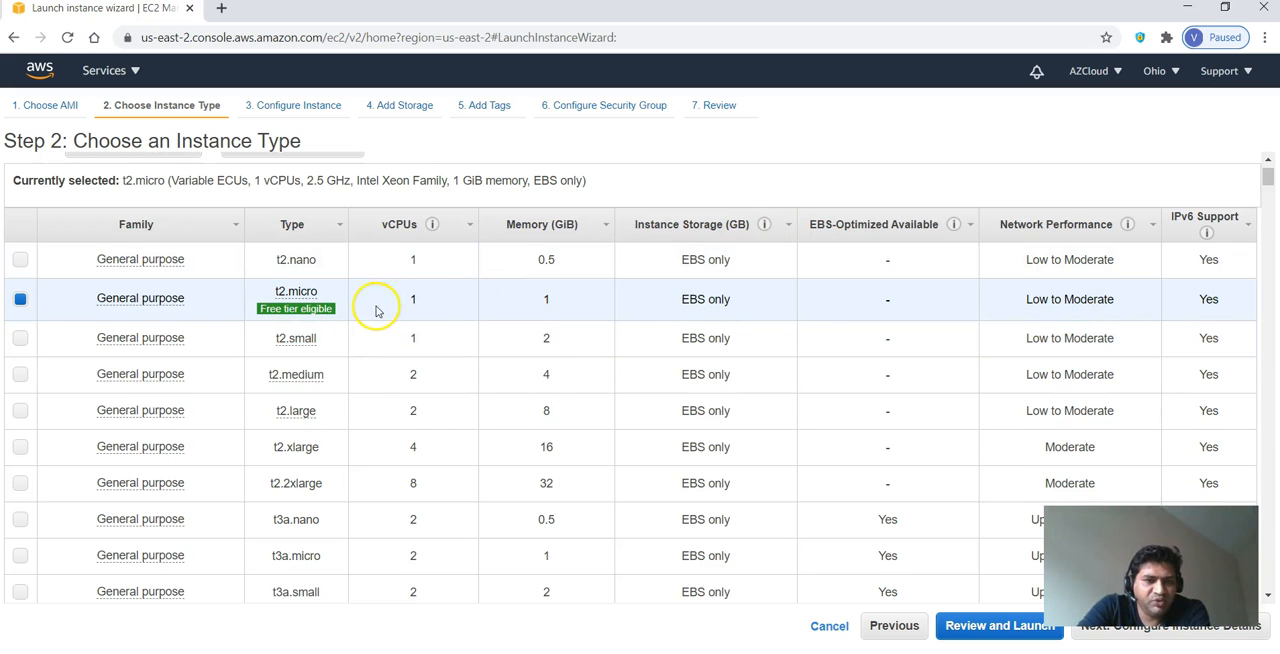
pyautogui.moveTo(1268, 177); pyautogui.dragTo(1268, 582)
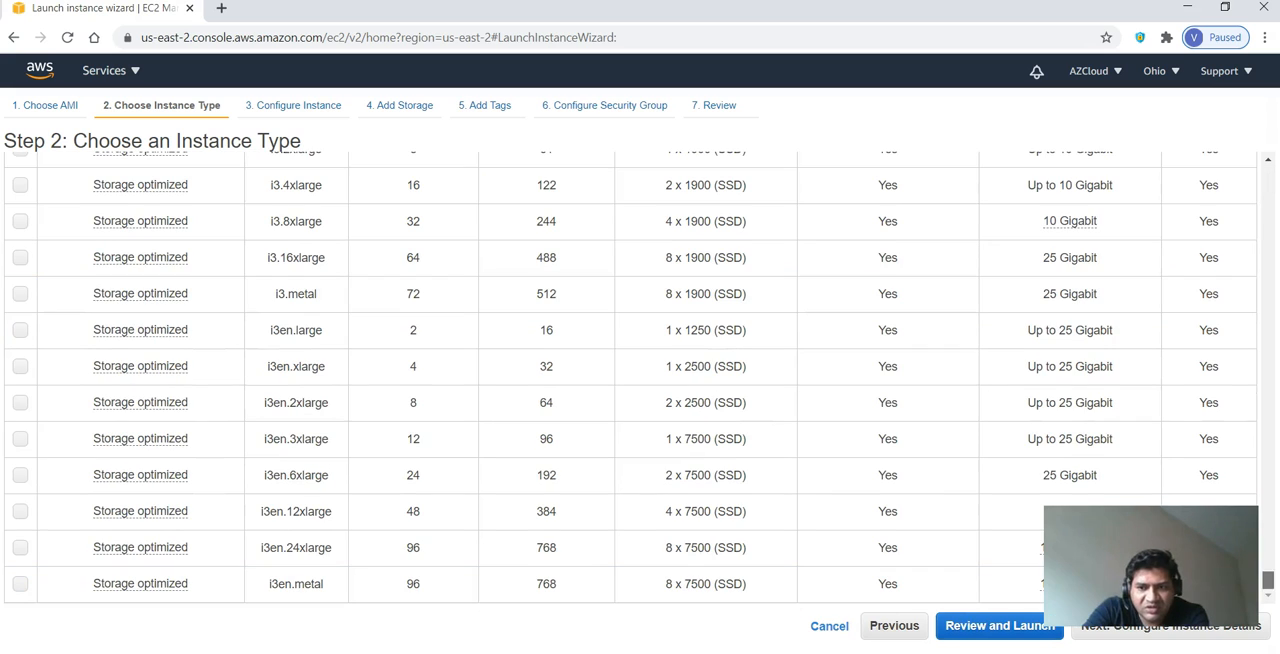
# - Keep the t2.micro type and the default instance details in the Ohio region, and continue to the storage settings
pyautogui.click(1157, 638)
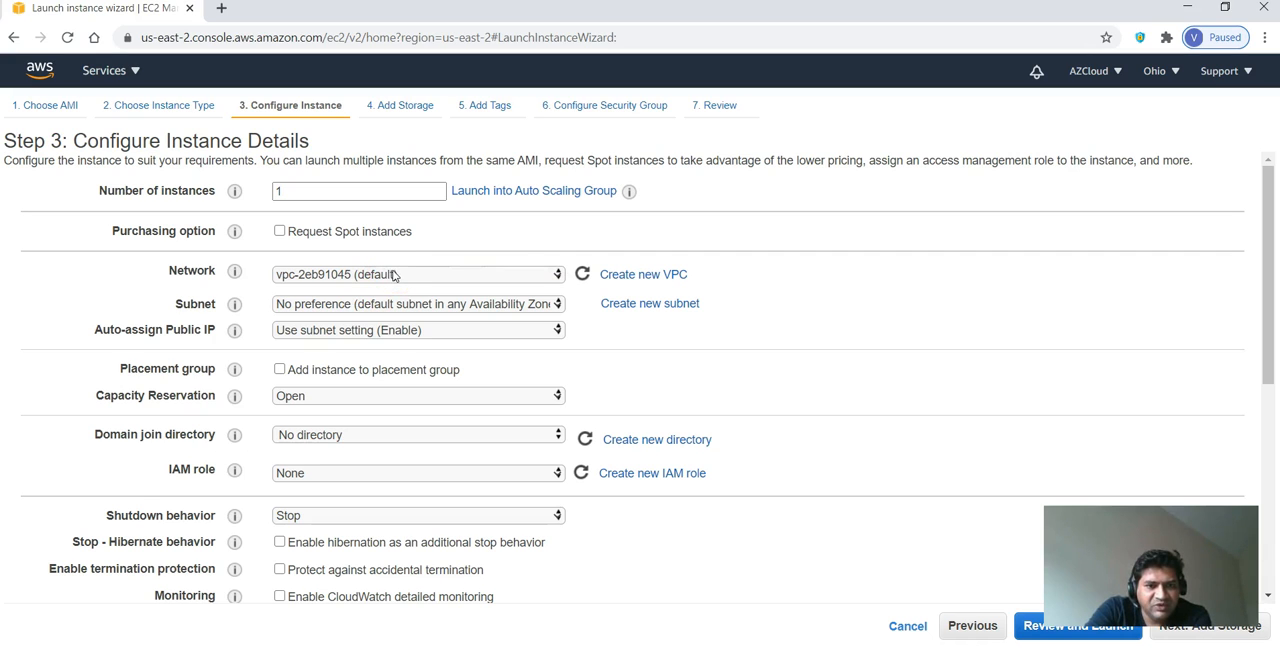
pyautogui.click(1177, 79)
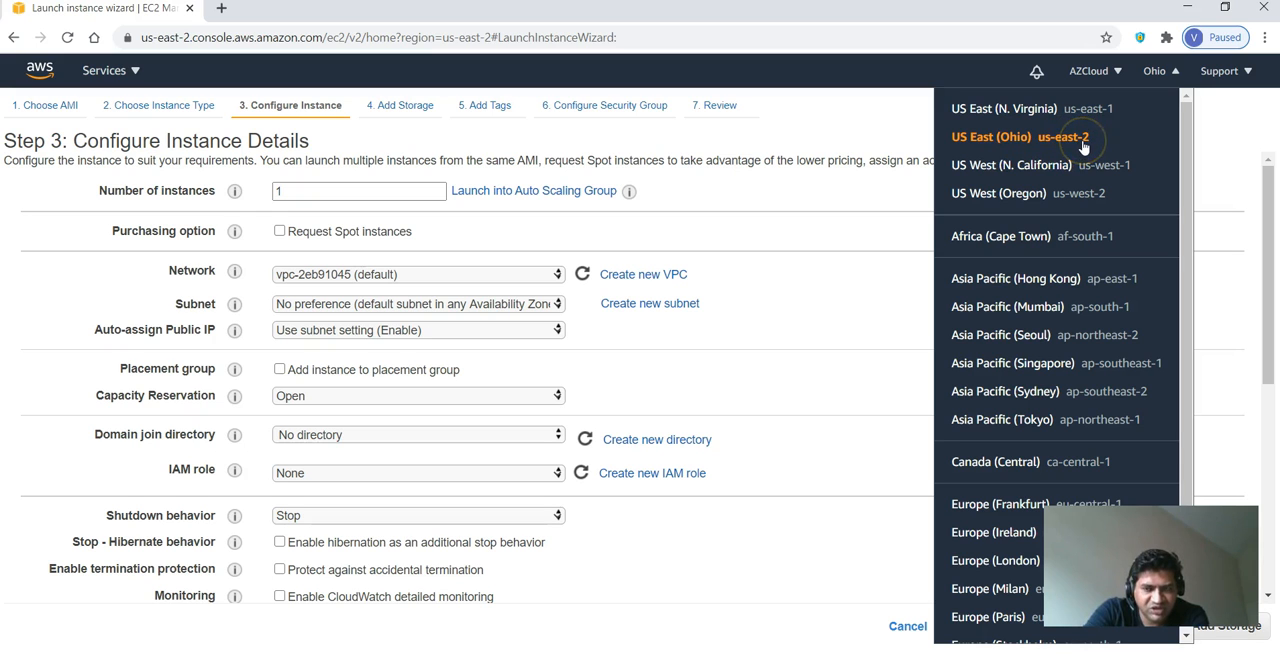
pyautogui.click(1173, 645)
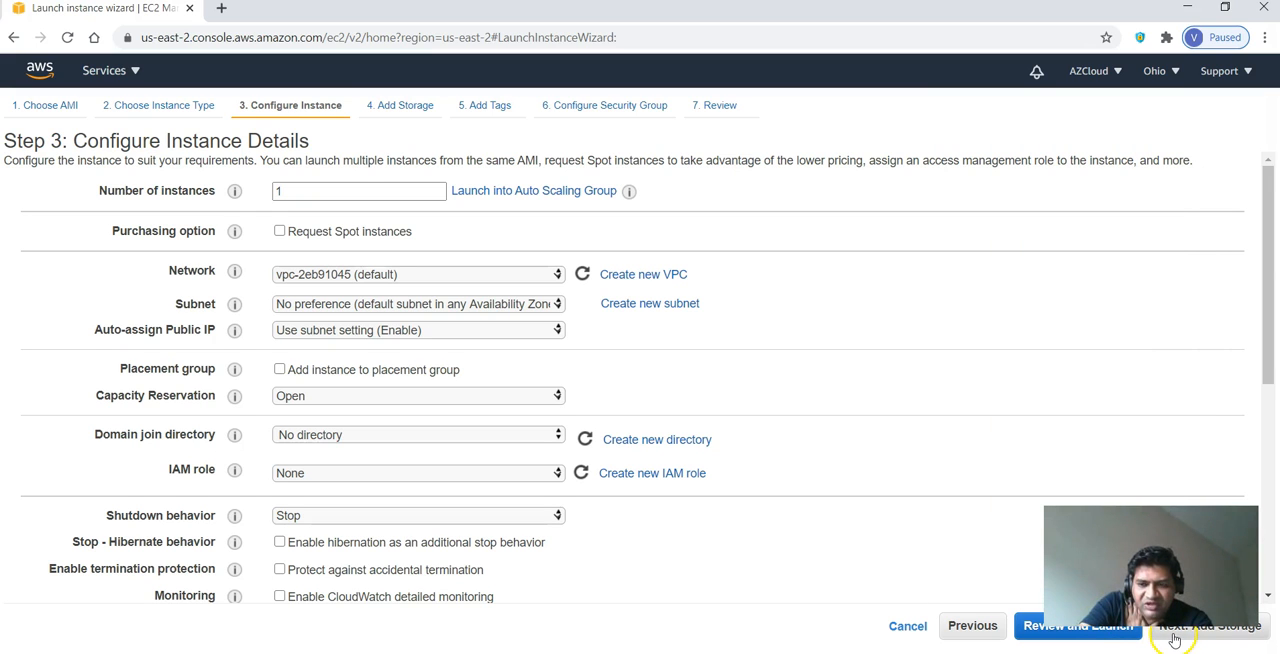
pyautogui.click(1173, 640)
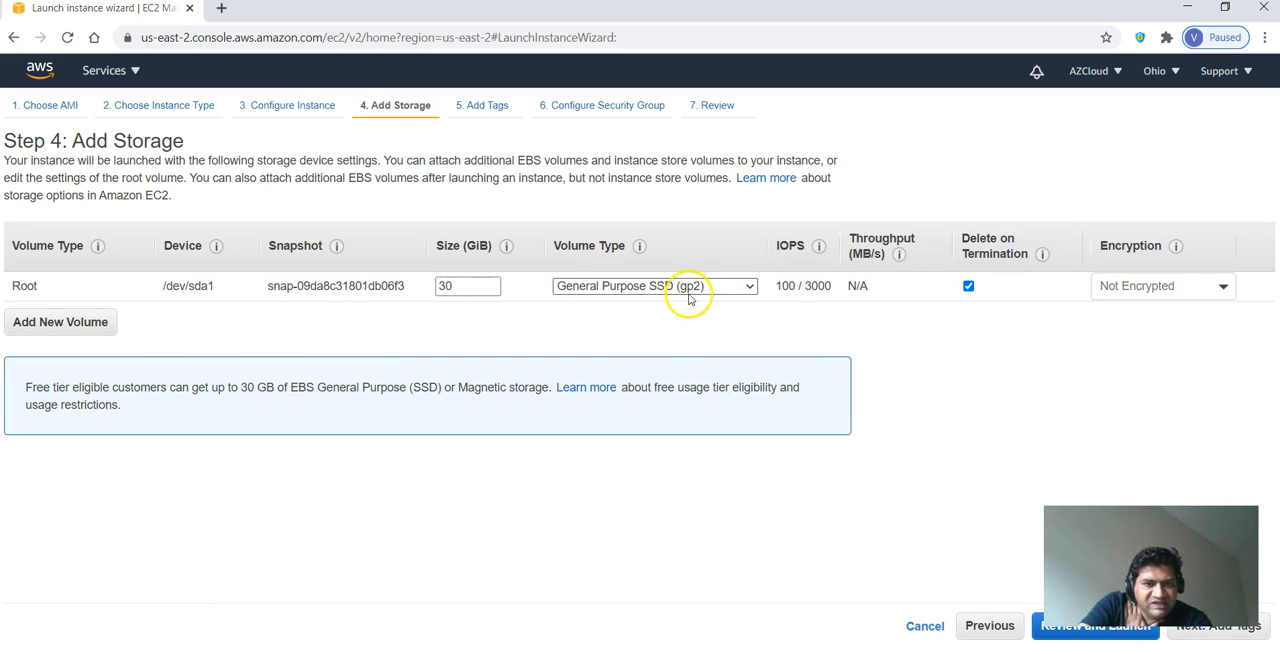
# - Encrypt the root volume with the alias/aws/ebs key and continue to the tags
pyautogui.click(470, 286)
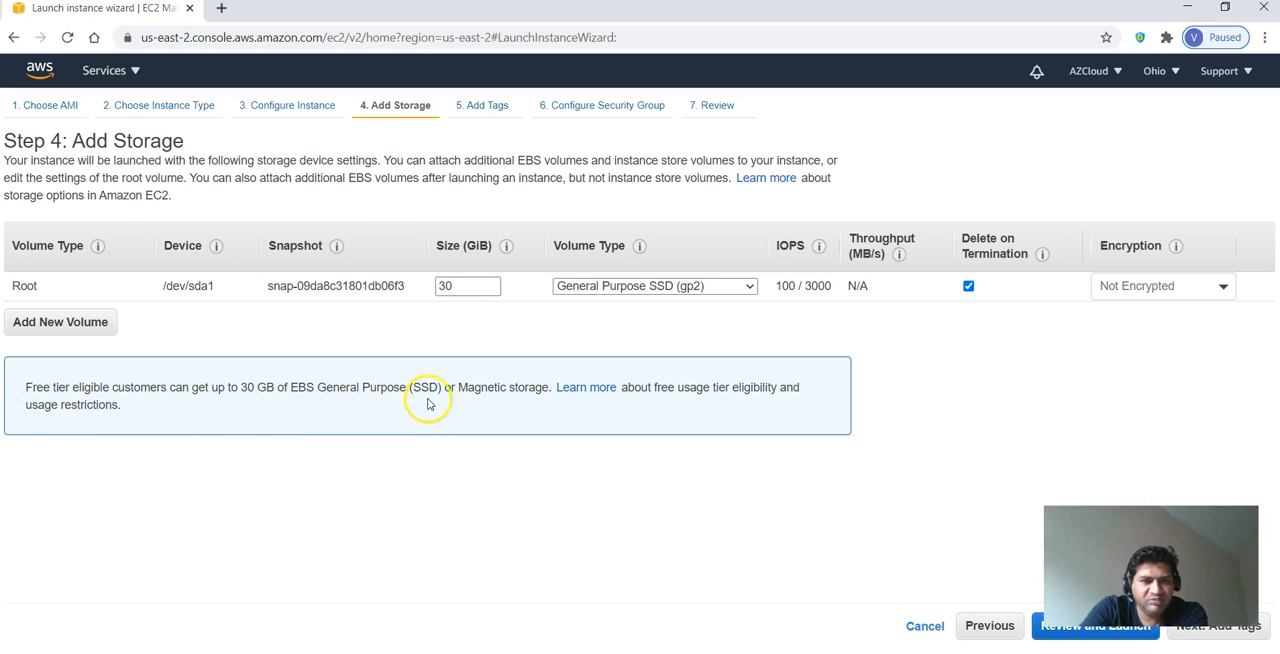
pyautogui.click(1150, 286)
pyautogui.click(1073, 396)
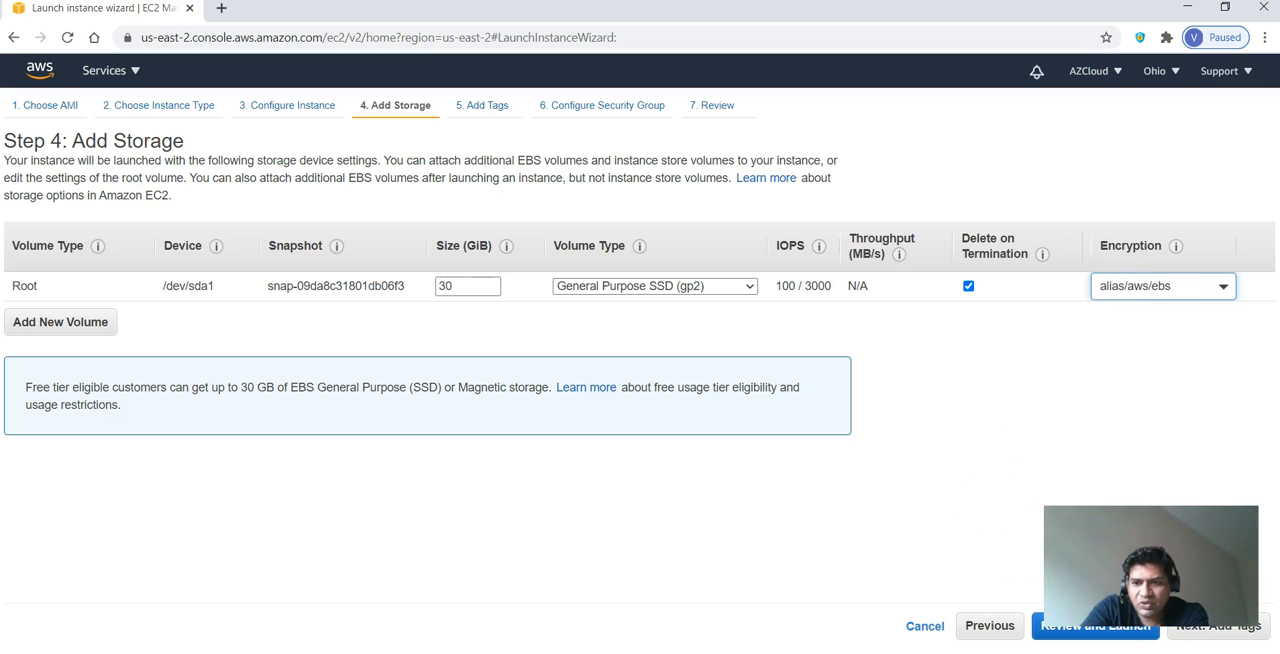
pyautogui.click(1189, 630)
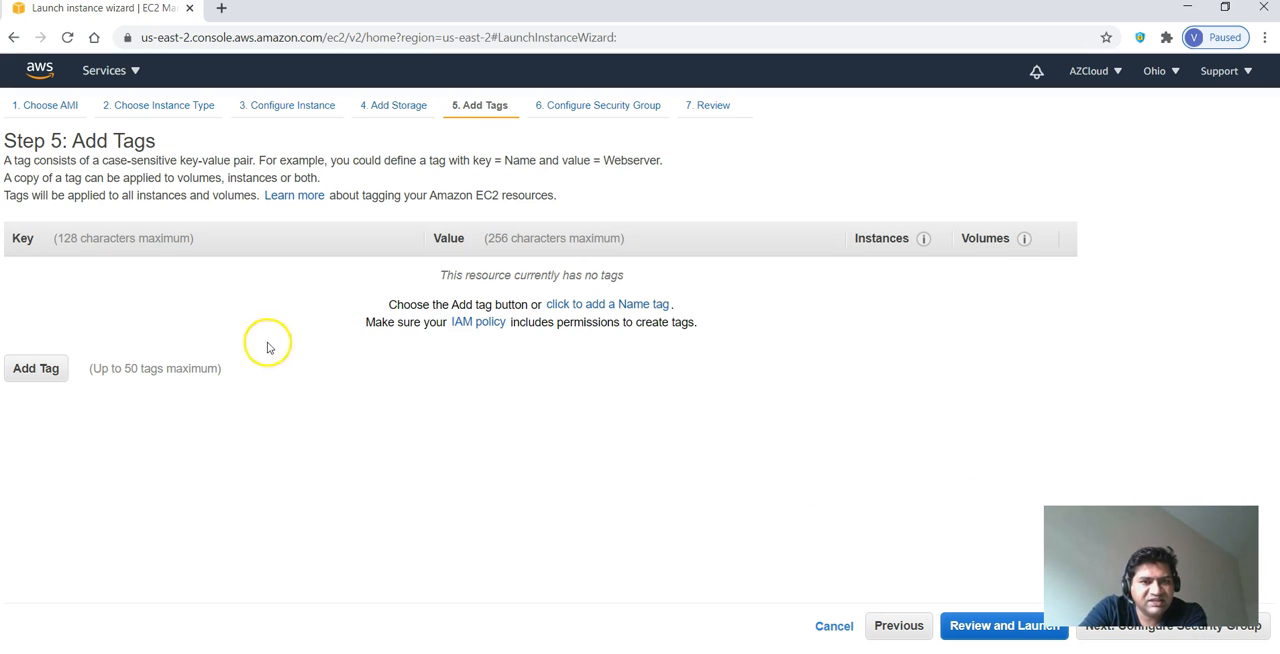
# - Add a tag with the key name and the value azcloud
pyautogui.click(40, 368)
pyautogui.click(293, 278)
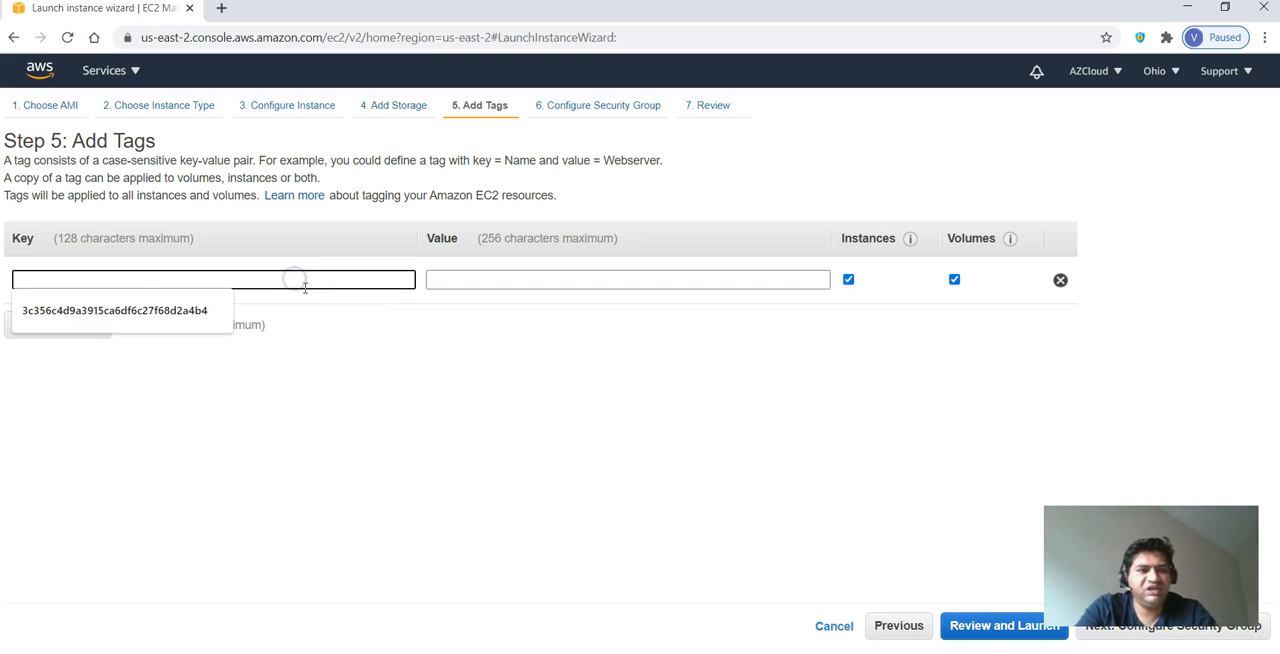
pyautogui.write('nam')
pyautogui.press('Tab')
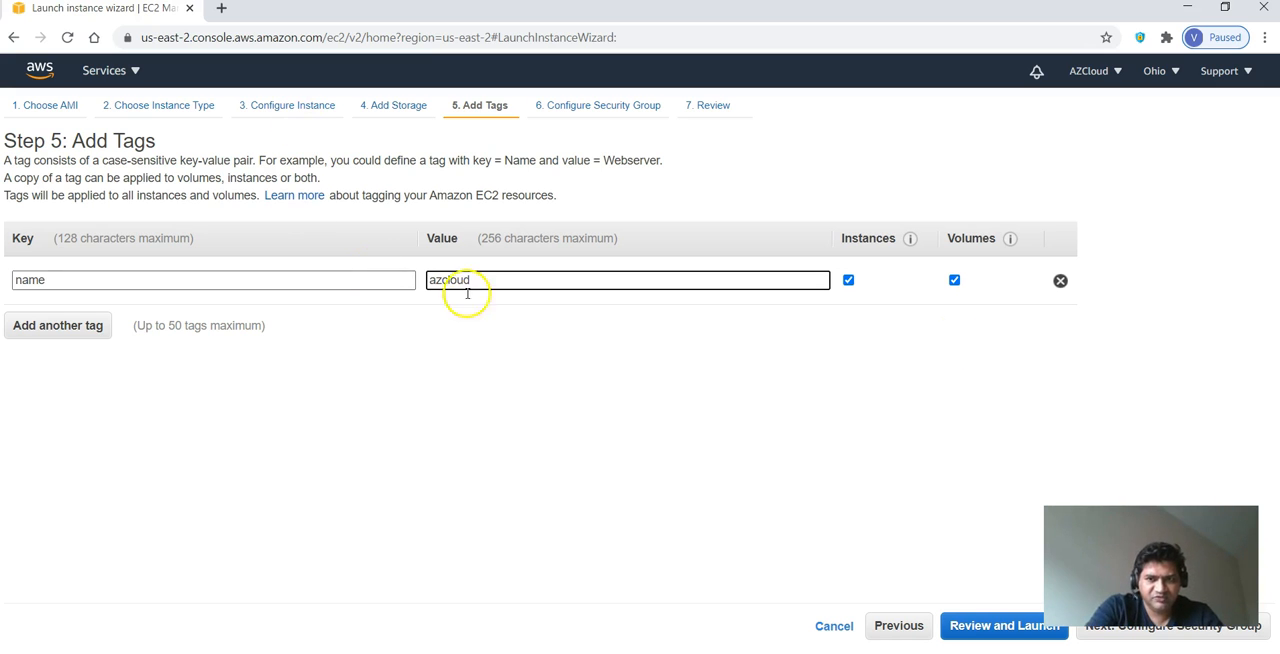
# - Continue to the security group settings and give the RDP rule the description rdp
pyautogui.click(1107, 634)
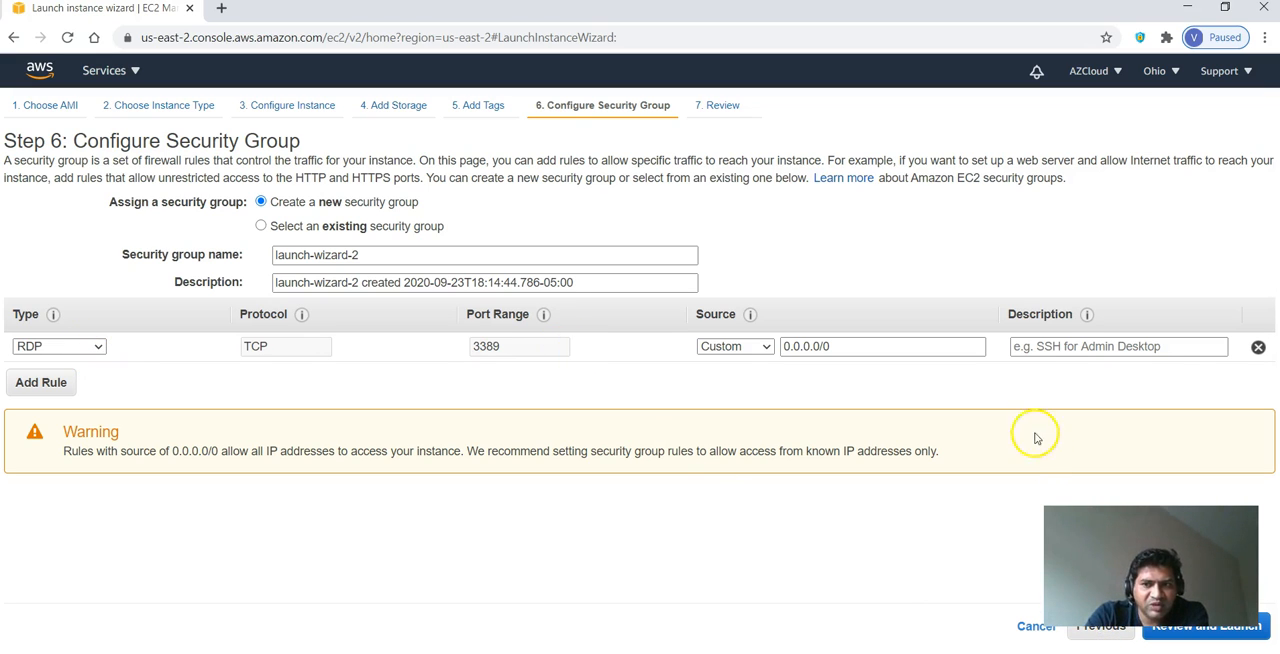
pyautogui.click(1032, 346)
pyautogui.write('rds')
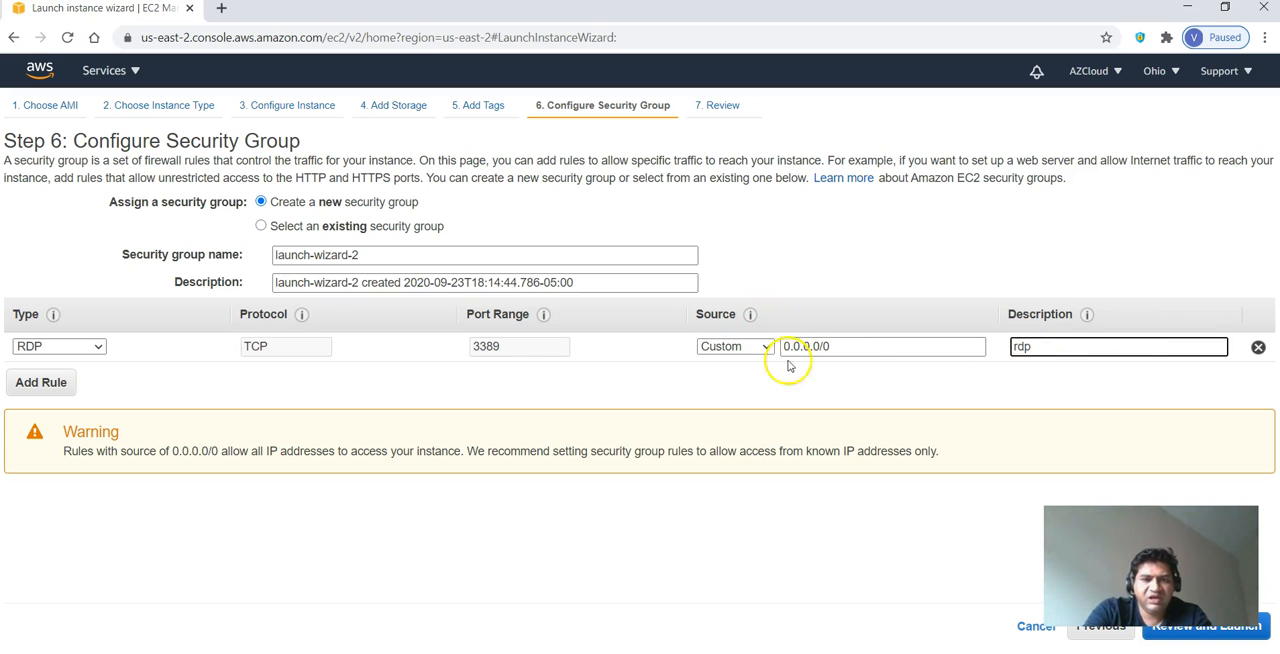
# - Continue to the review and launch the instance with the existing azcloud key pair, acknowledging access to its private key file
pyautogui.click(1170, 636)
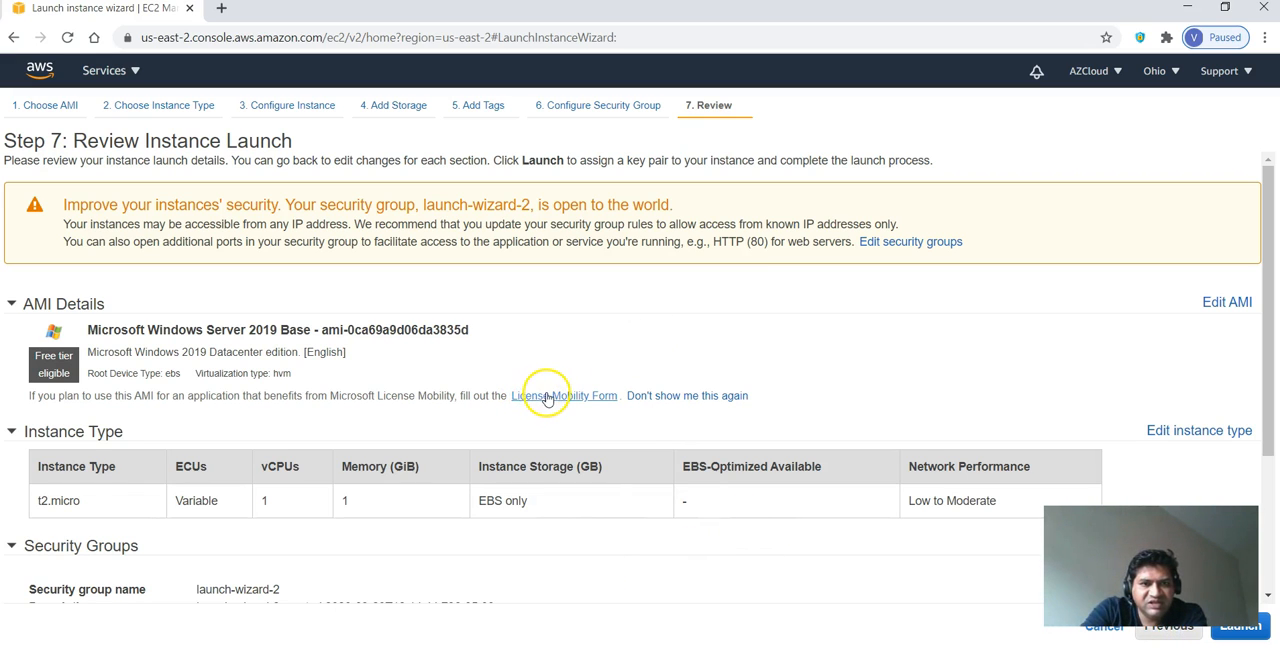
pyautogui.click(1240, 626)
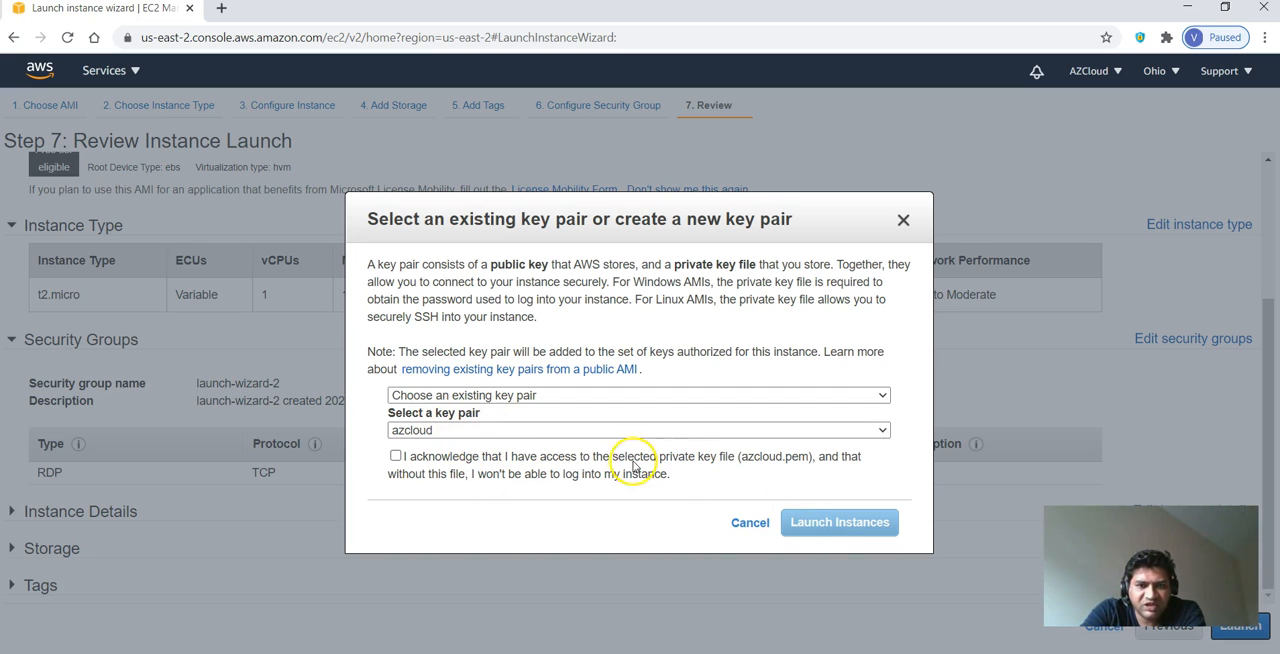
pyautogui.click(596, 460)
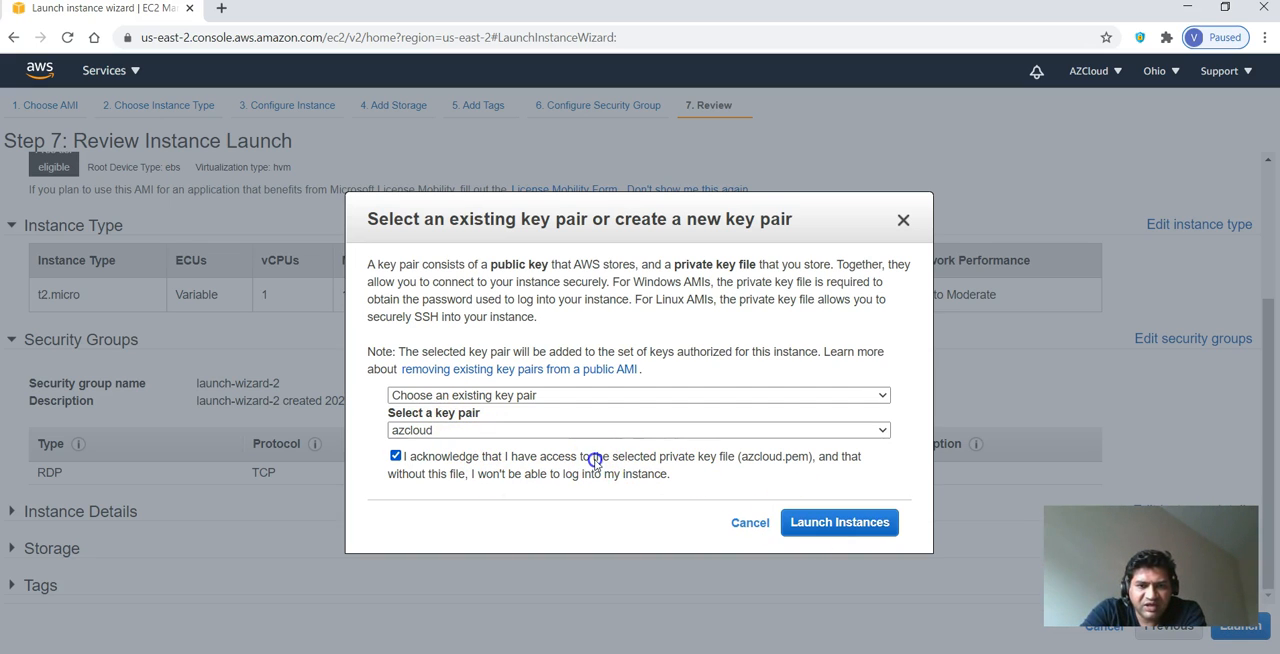
pyautogui.click(872, 532)
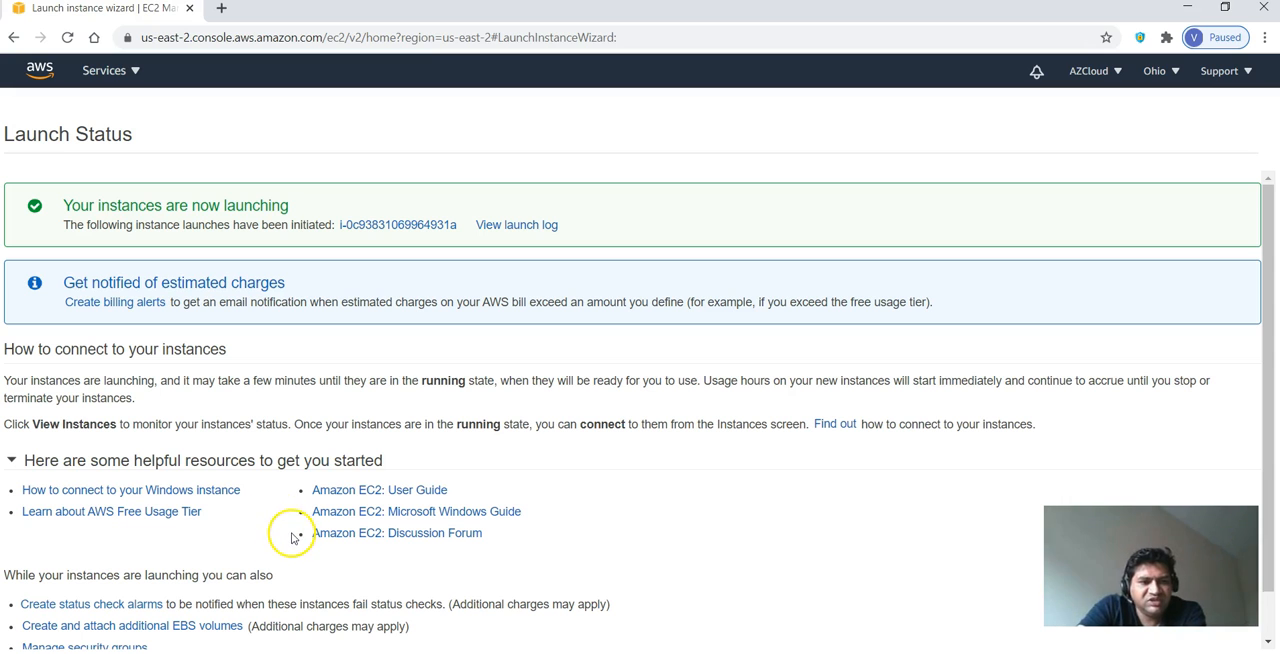
# - Open the EC2 dashboard and examine the resource overview and service health for the Ohio region
pyautogui.scroll(-1, 296, 545)
pyautogui.scroll(1, 329, 531)
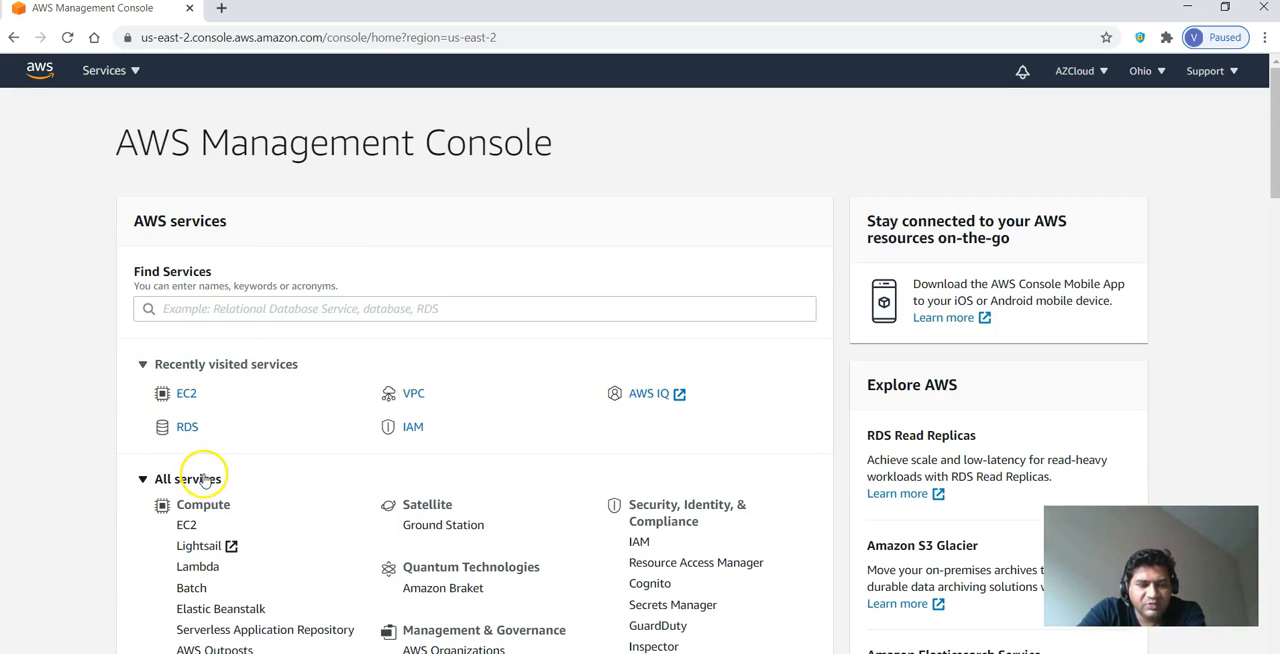
pyautogui.click(184, 524)
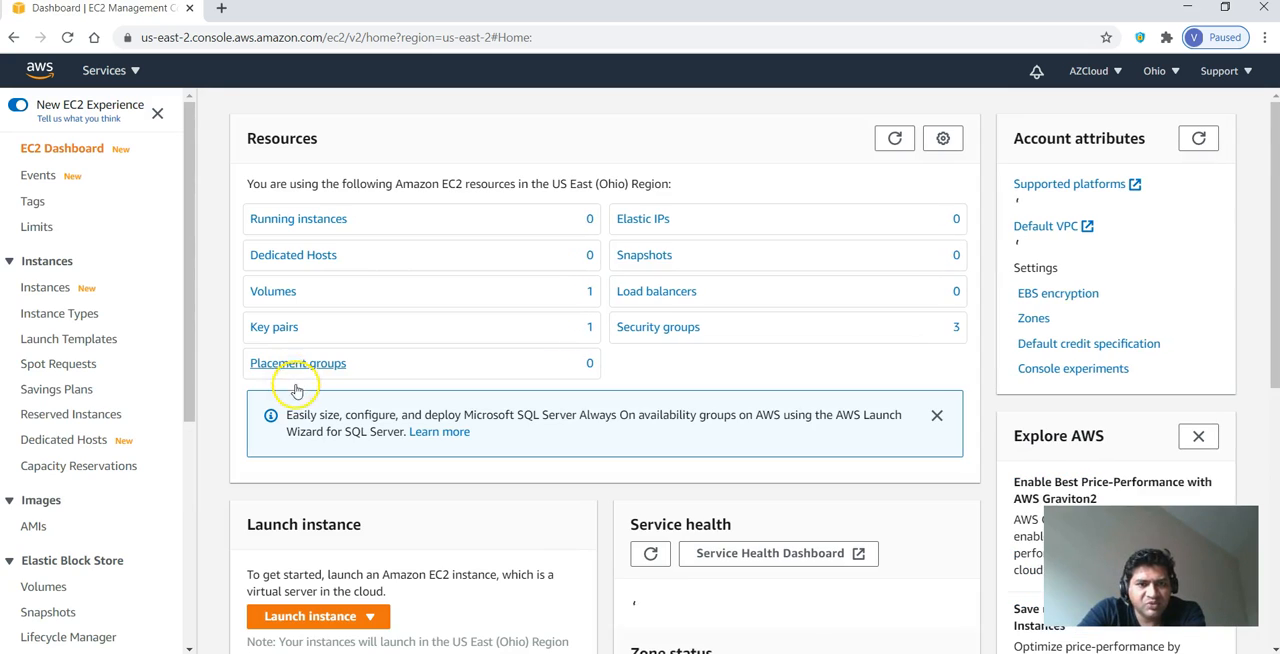
pyautogui.scroll(-3, 300, 395)
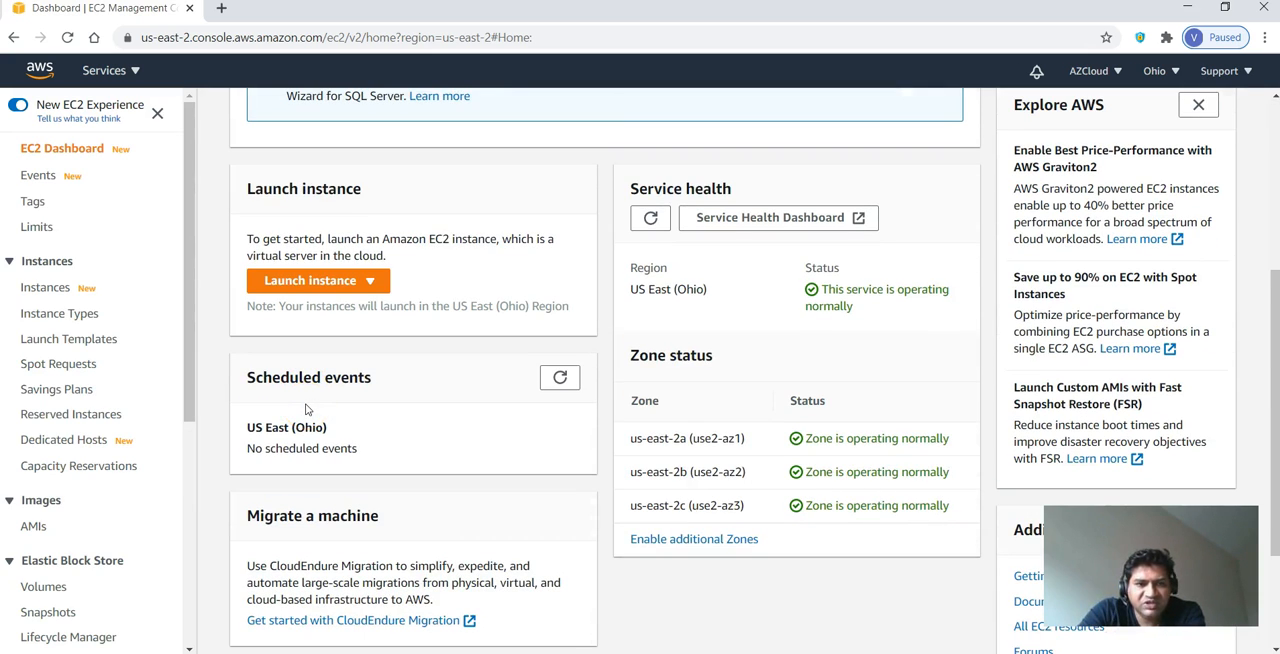
pyautogui.scroll(3, 307, 408)
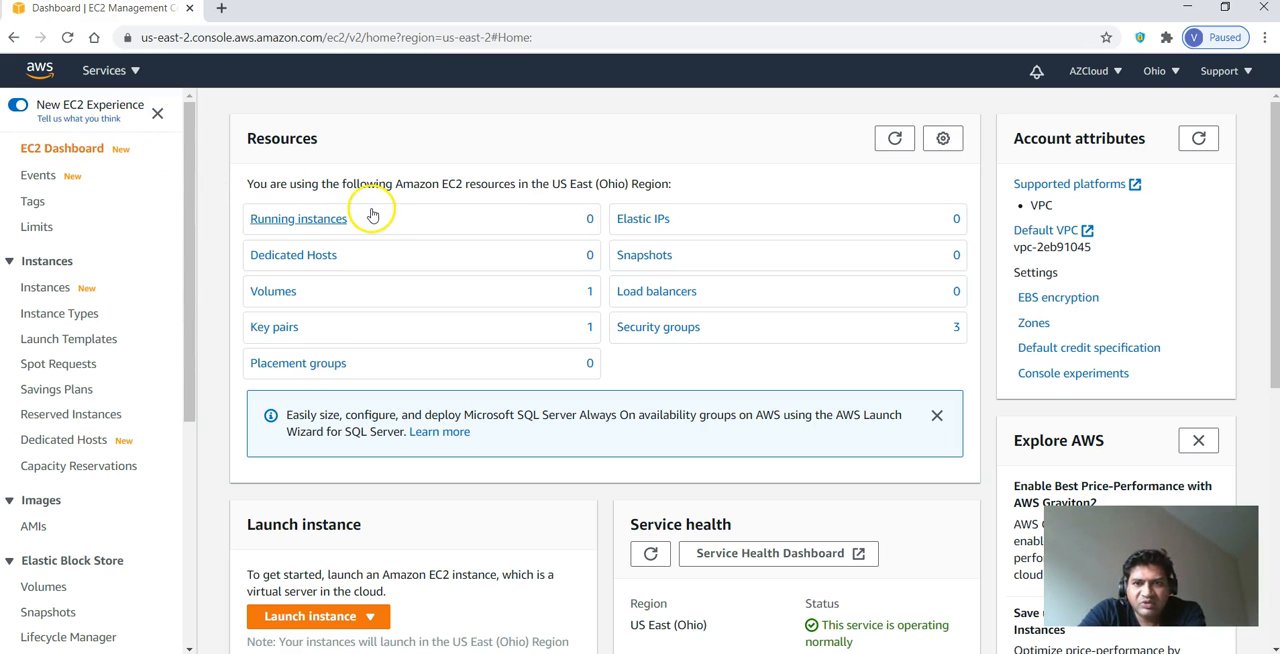
pyautogui.scroll(-1, 372, 212)
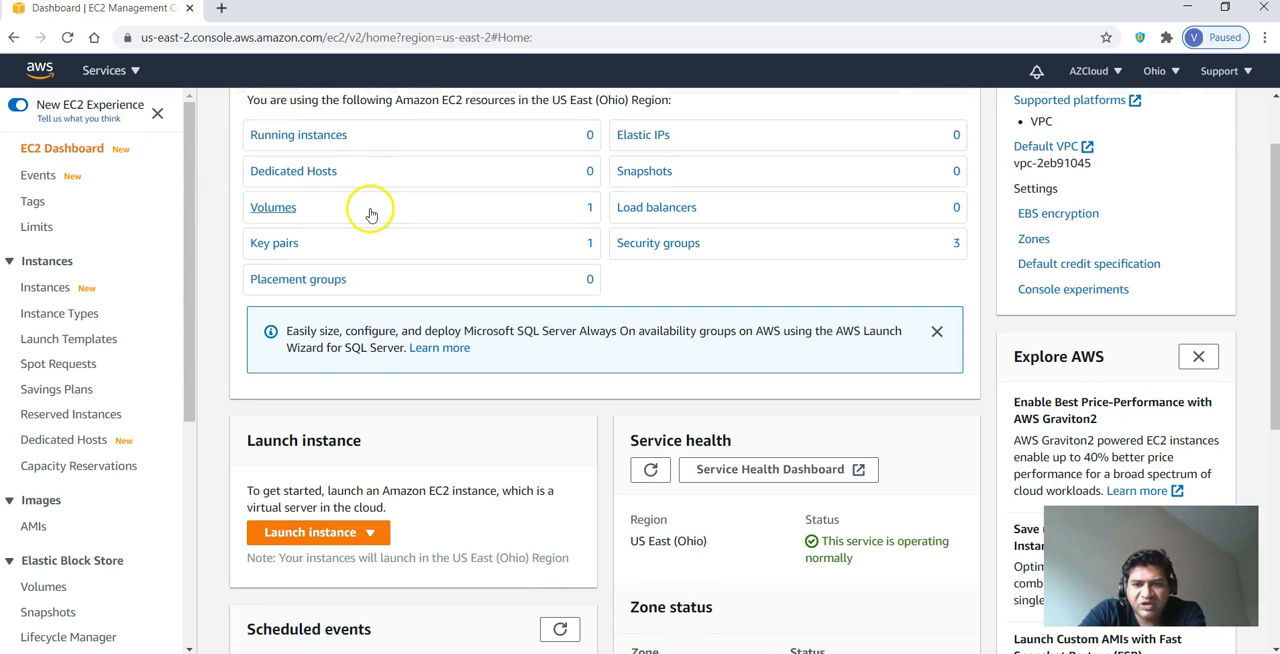
pyautogui.scroll(-3, 370, 214)
pyautogui.scroll(4, 370, 214)
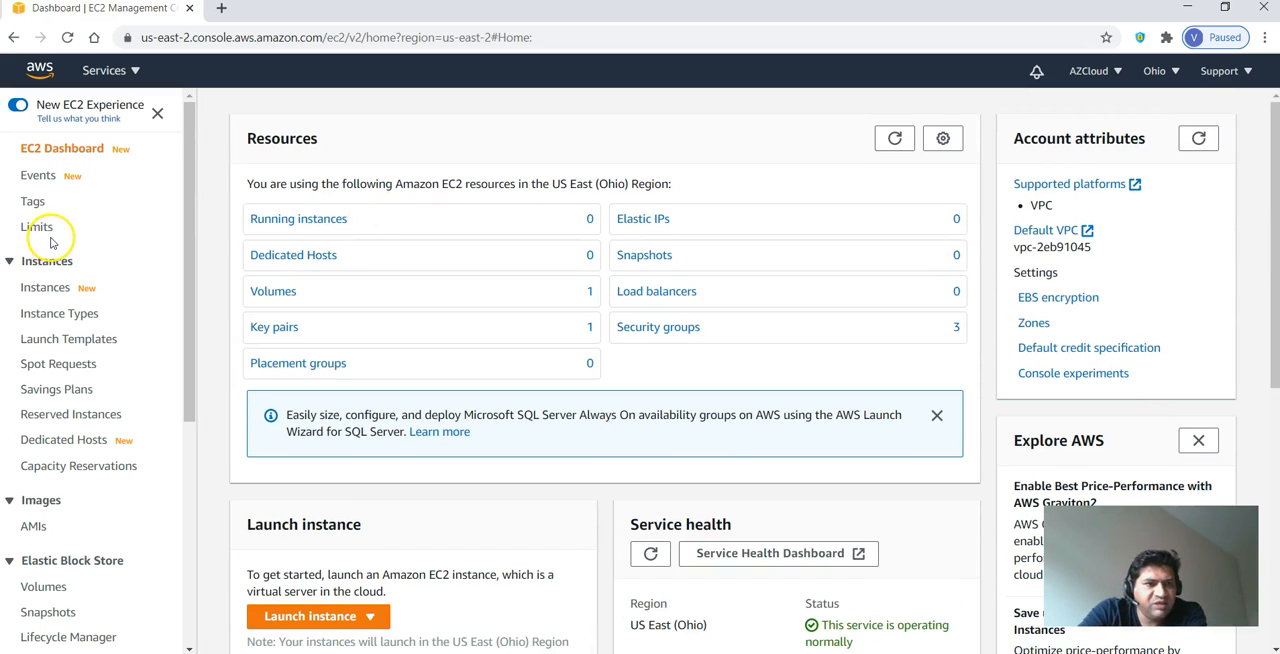
# - Open the newly launched t2.micro instance from the instances list and examine its summary and details
pyautogui.click(44, 287)
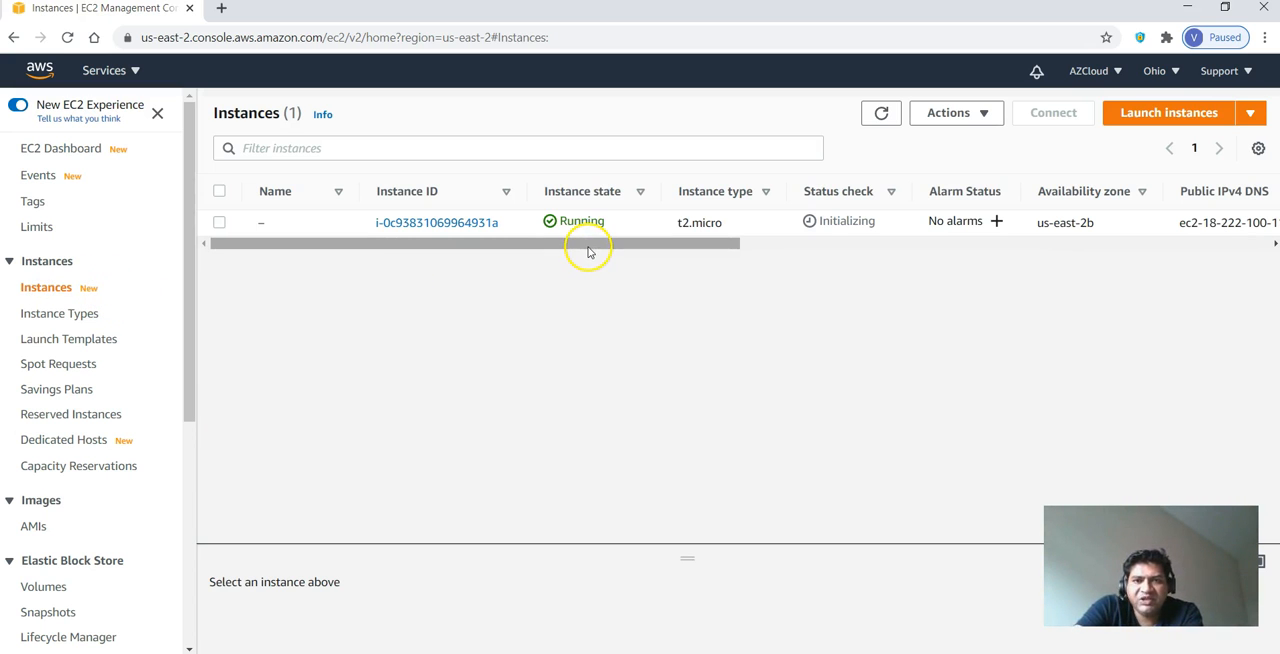
pyautogui.moveTo(590, 246); pyautogui.dragTo(592, 246)
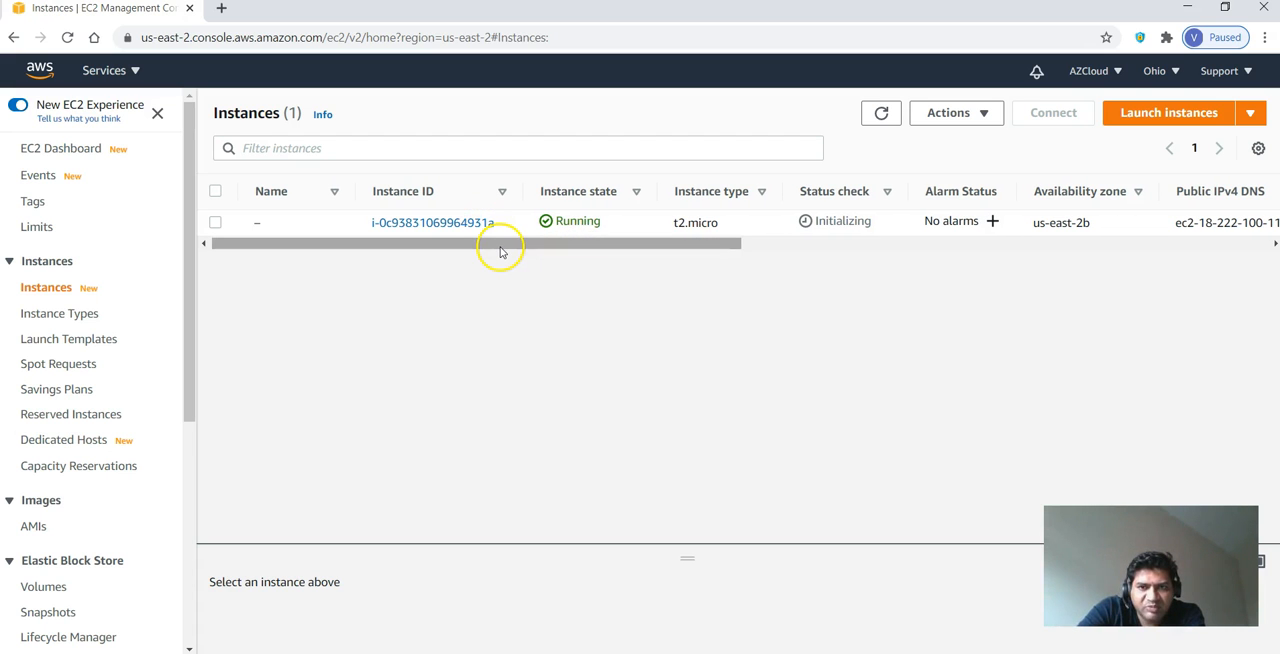
pyautogui.moveTo(500, 246)
pyautogui.mouseDown()
pyautogui.moveTo(706, 263)
pyautogui.moveTo(491, 264)
pyautogui.mouseUp()
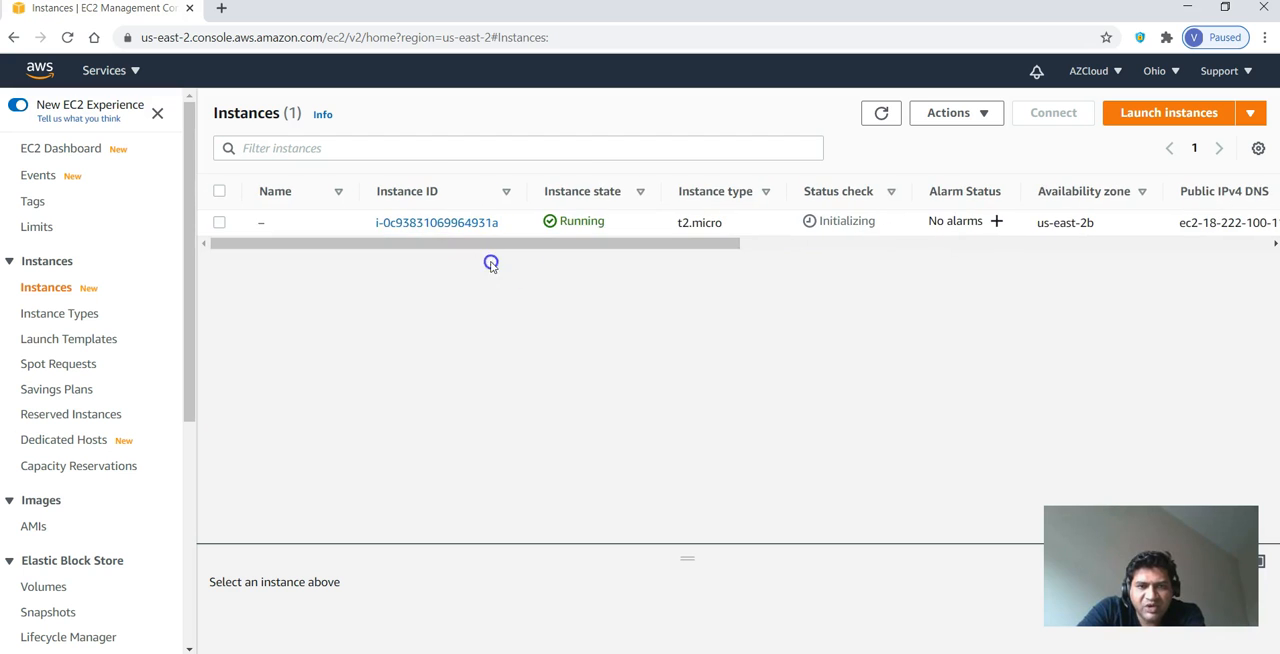
pyautogui.click(443, 222)
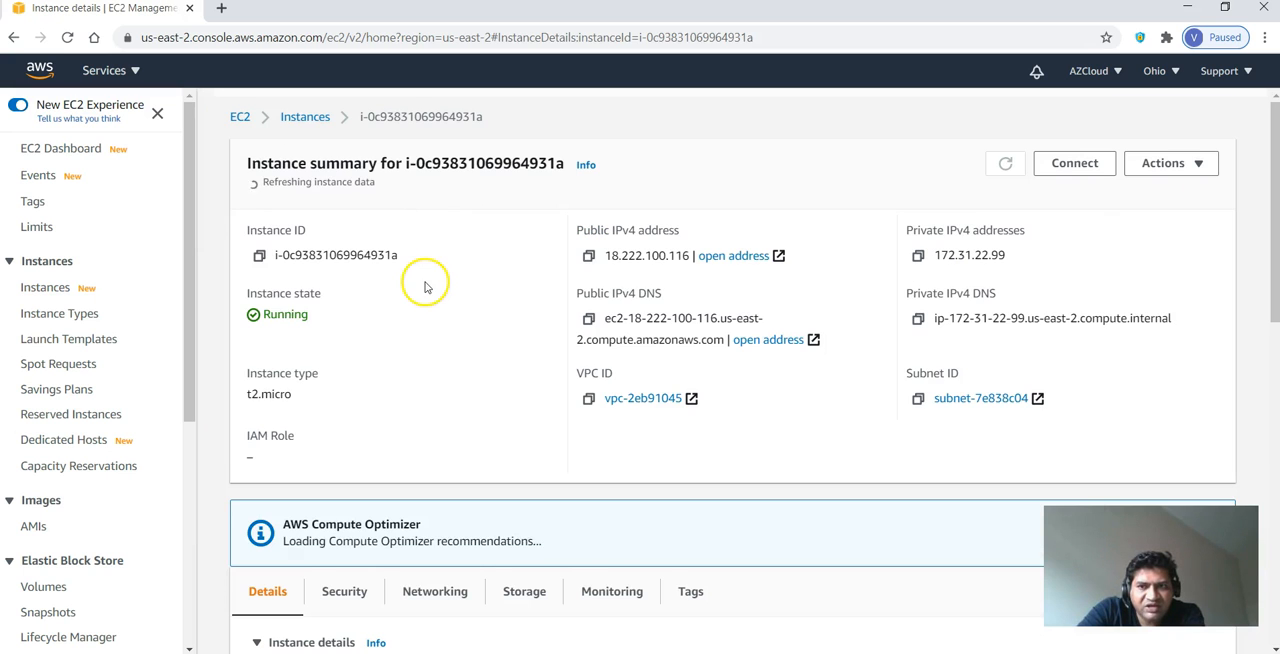
pyautogui.scroll(-1, 422, 340)
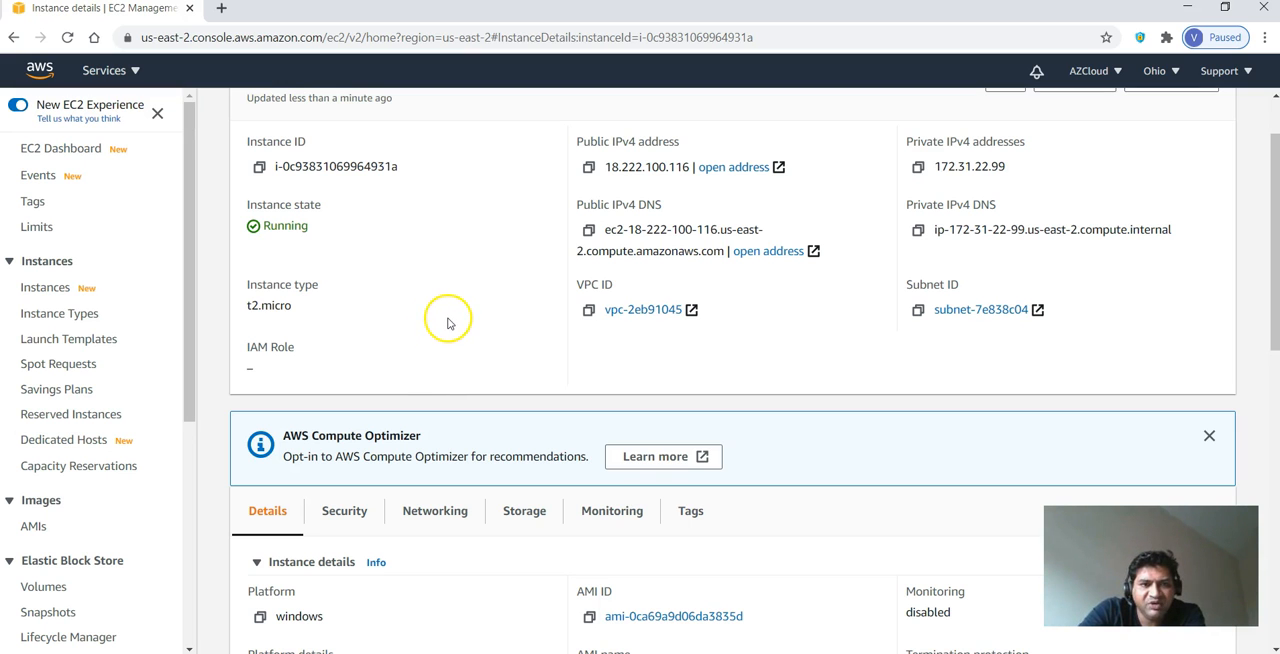
pyautogui.scroll(-1, 628, 326)
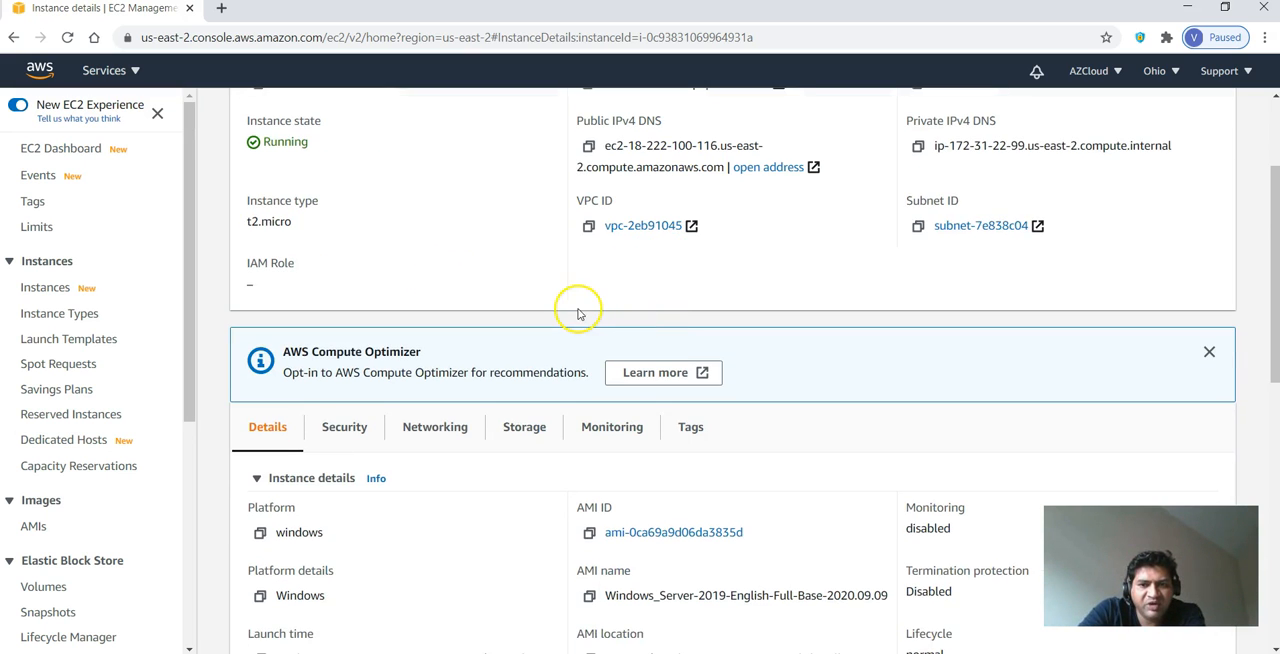
pyautogui.scroll(-2, 576, 316)
pyautogui.scroll(-2, 578, 328)
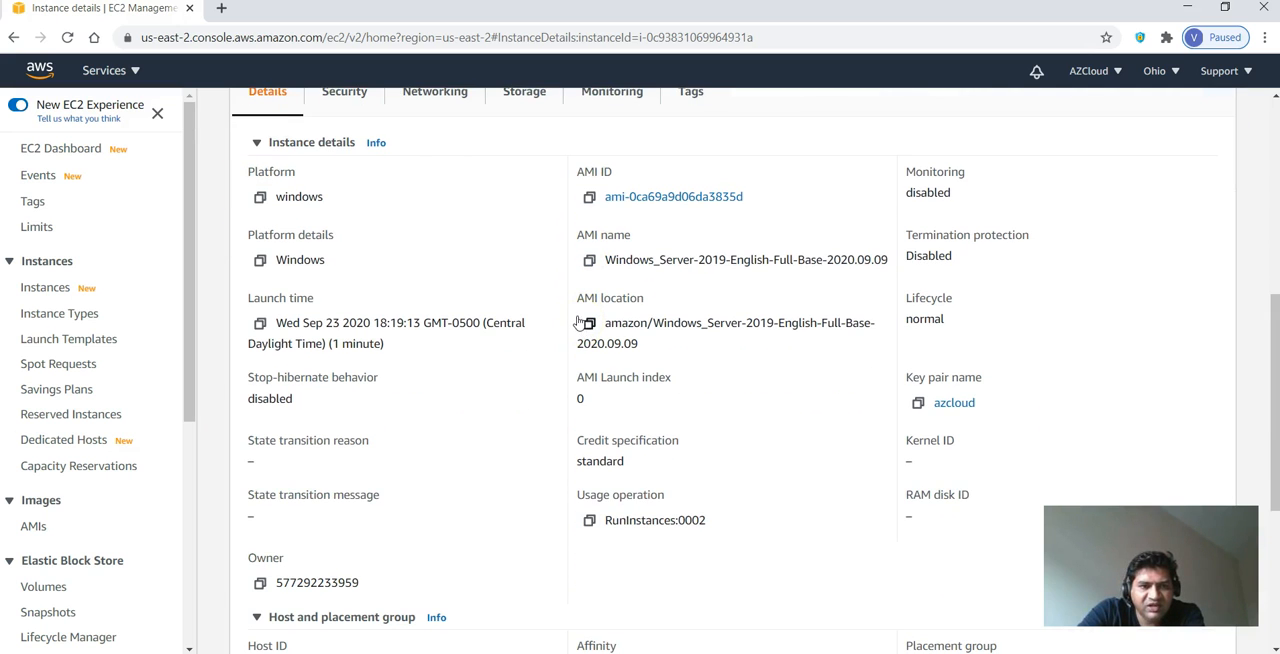
pyautogui.scroll(-3, 578, 325)
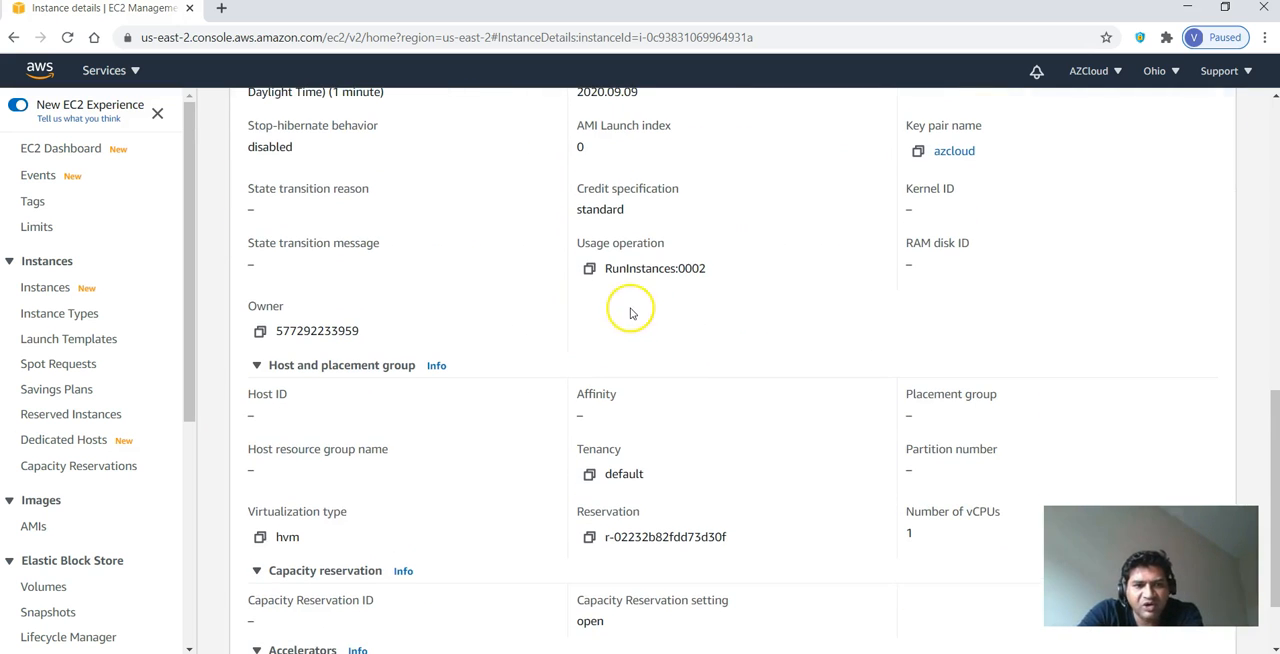
pyautogui.scroll(9, 620, 315)
# - Choose to connect to the instance with the RDP client and download its remote desktop file
pyautogui.click(1160, 163)
pyautogui.click(1104, 168)
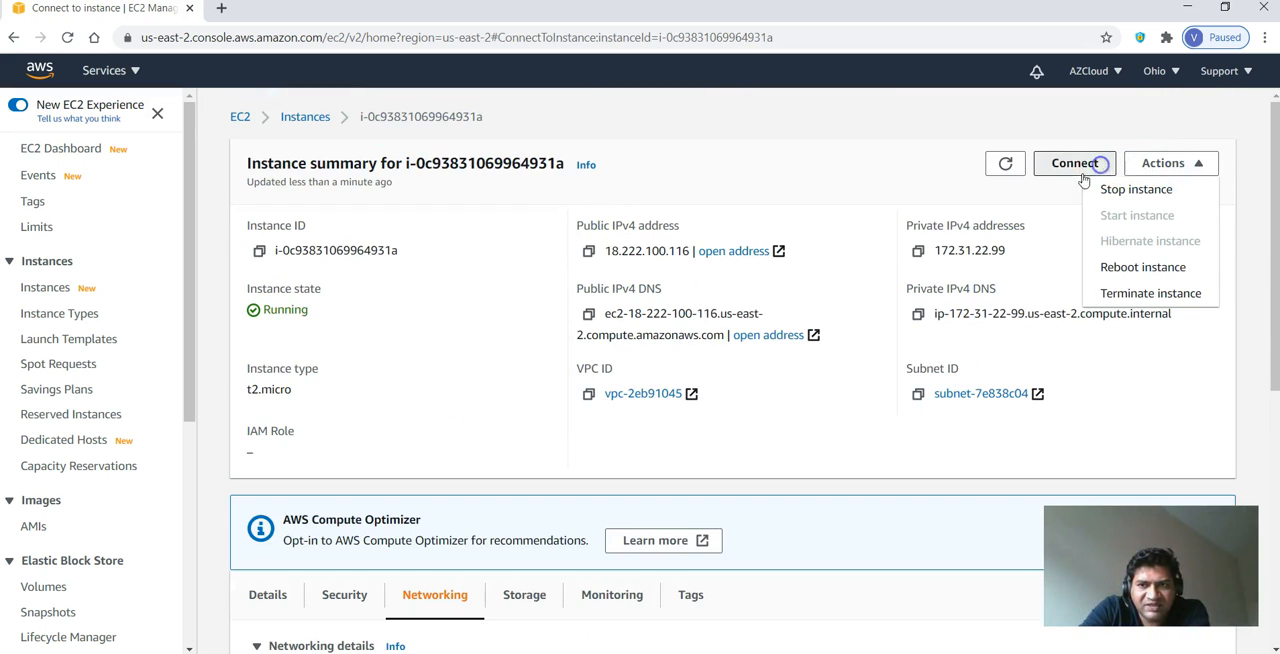
pyautogui.click(220, 242)
pyautogui.click(210, 357)
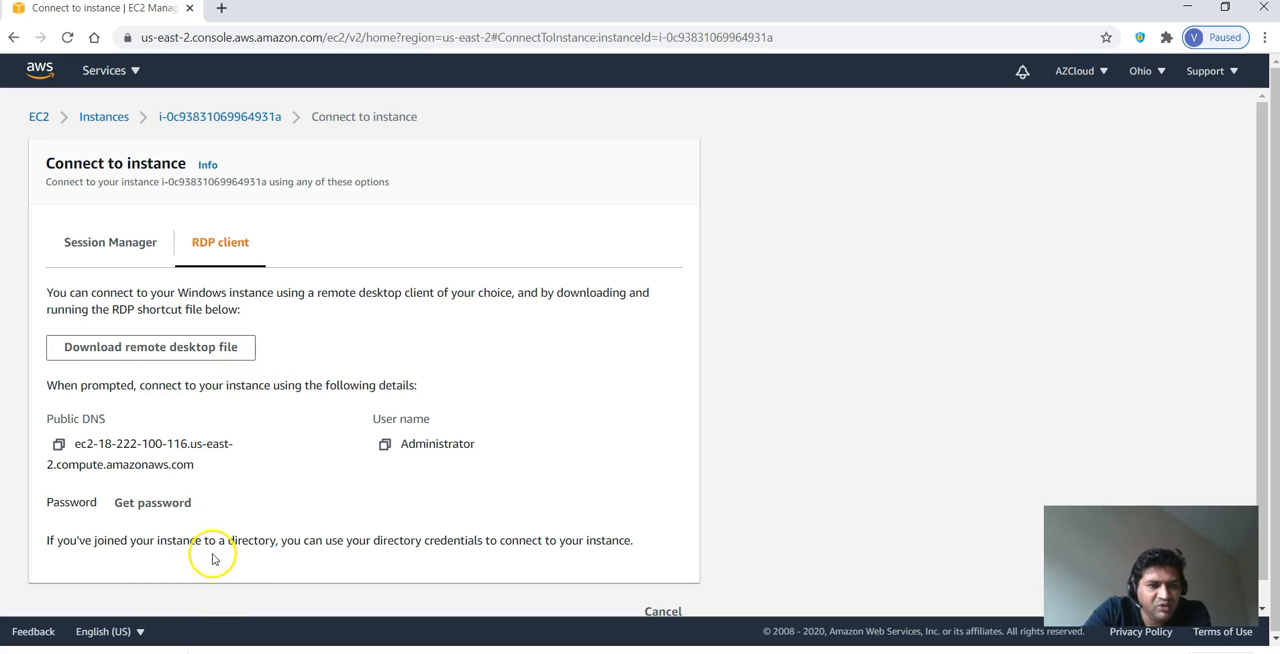
# - Decrypt the Windows administrator password with the azcloud.pem key file and copy the password
pyautogui.click(176, 506)
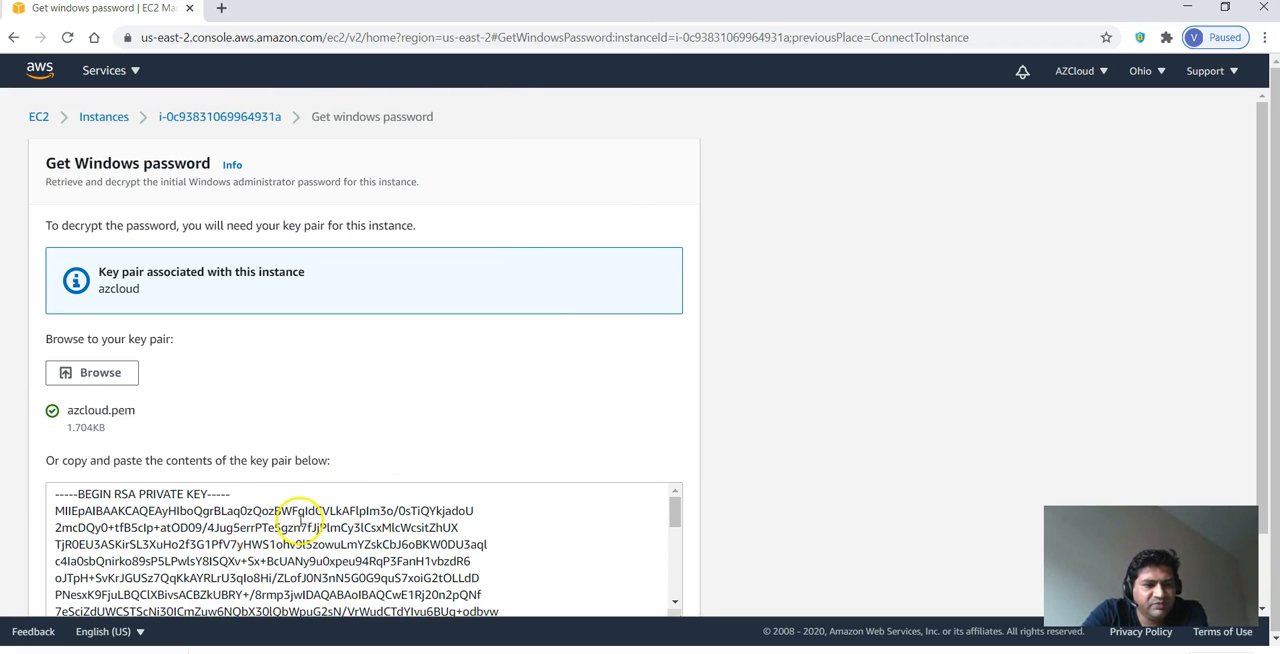
pyautogui.scroll(-1, 302, 522)
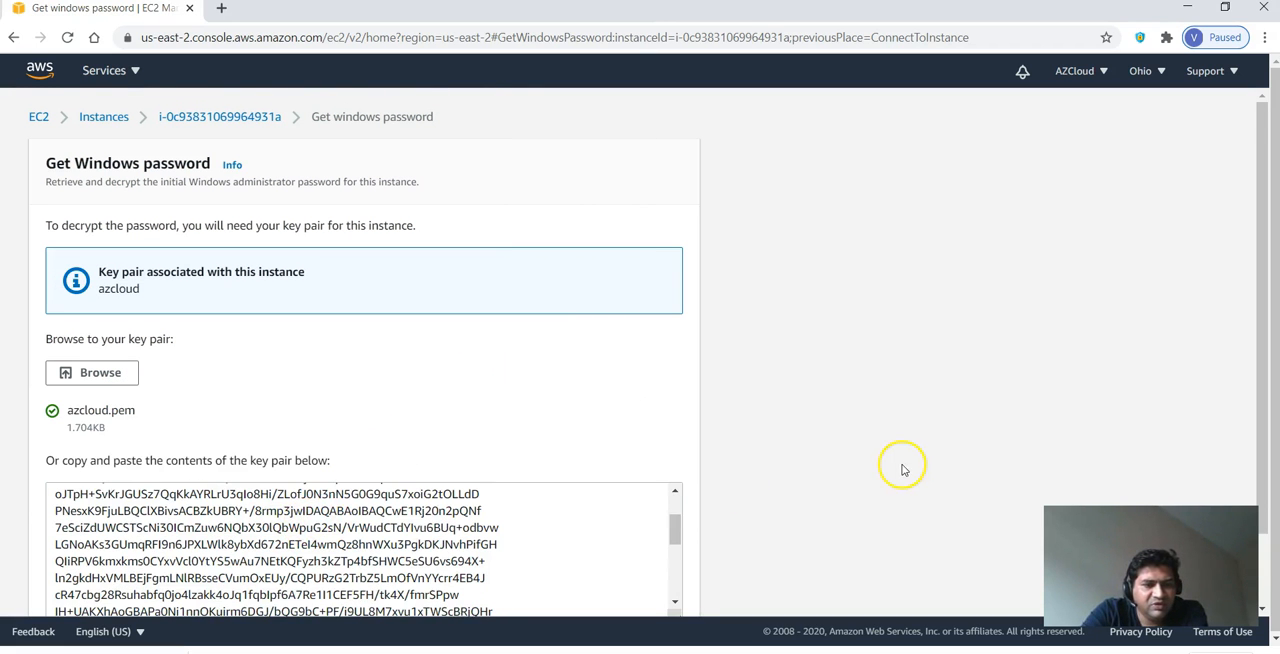
pyautogui.scroll(-2, 905, 467)
pyautogui.click(643, 588)
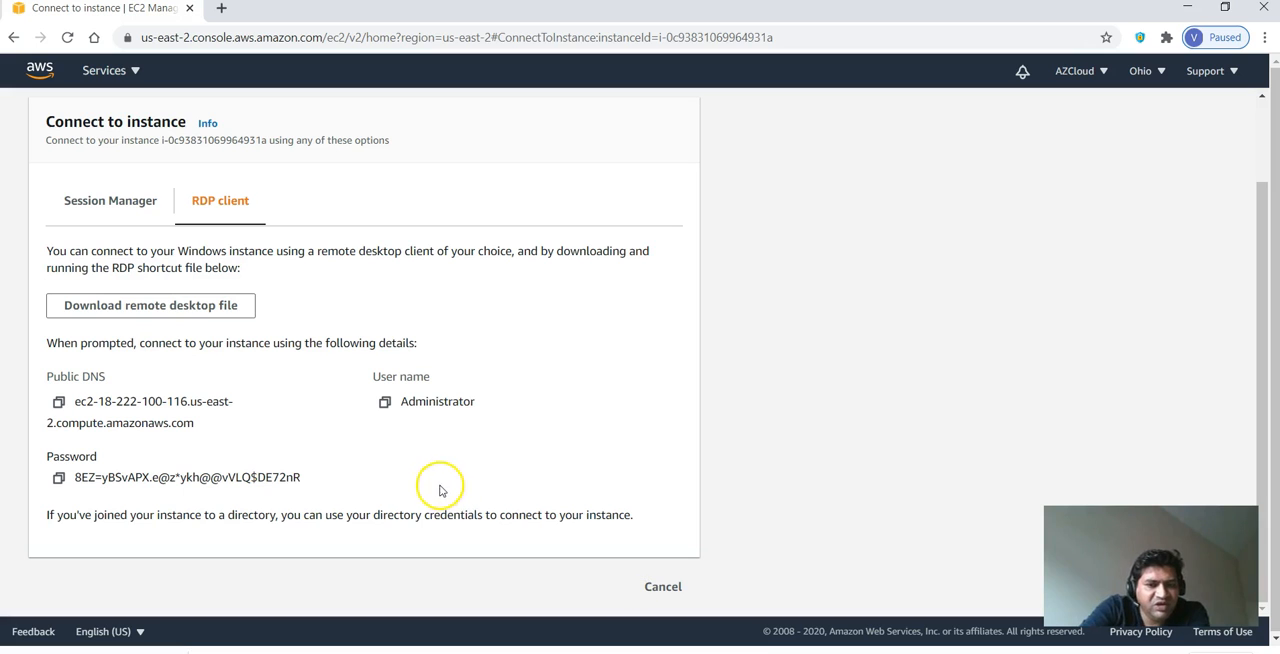
pyautogui.moveTo(323, 485); pyautogui.dragTo(72, 472)
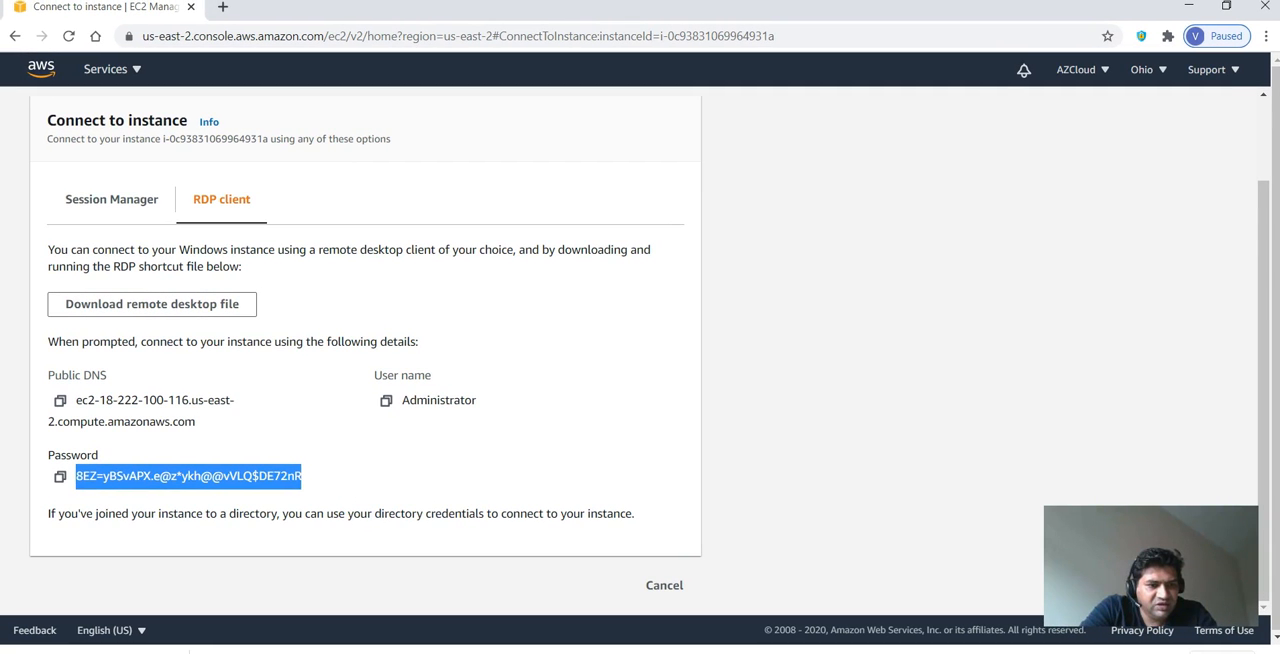
# - Show the downloaded remote desktop file in its folder, open it and agree to connect to the unknown publisher
pyautogui.click(171, 652)
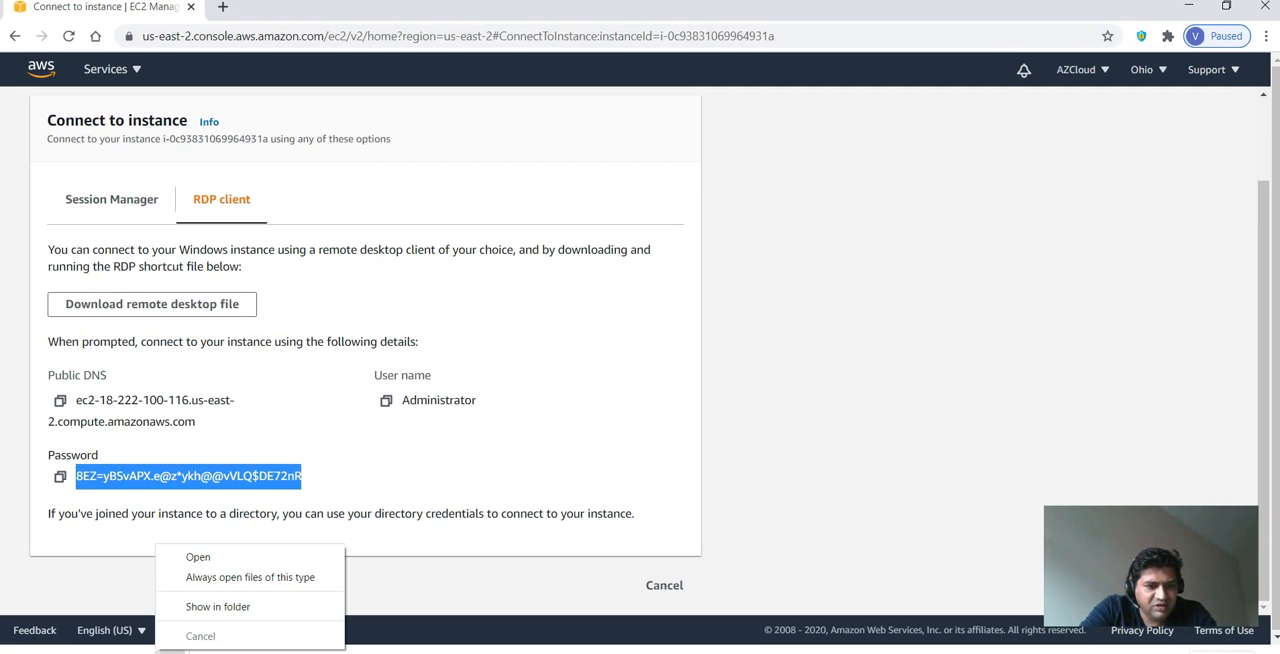
pyautogui.click(198, 618)
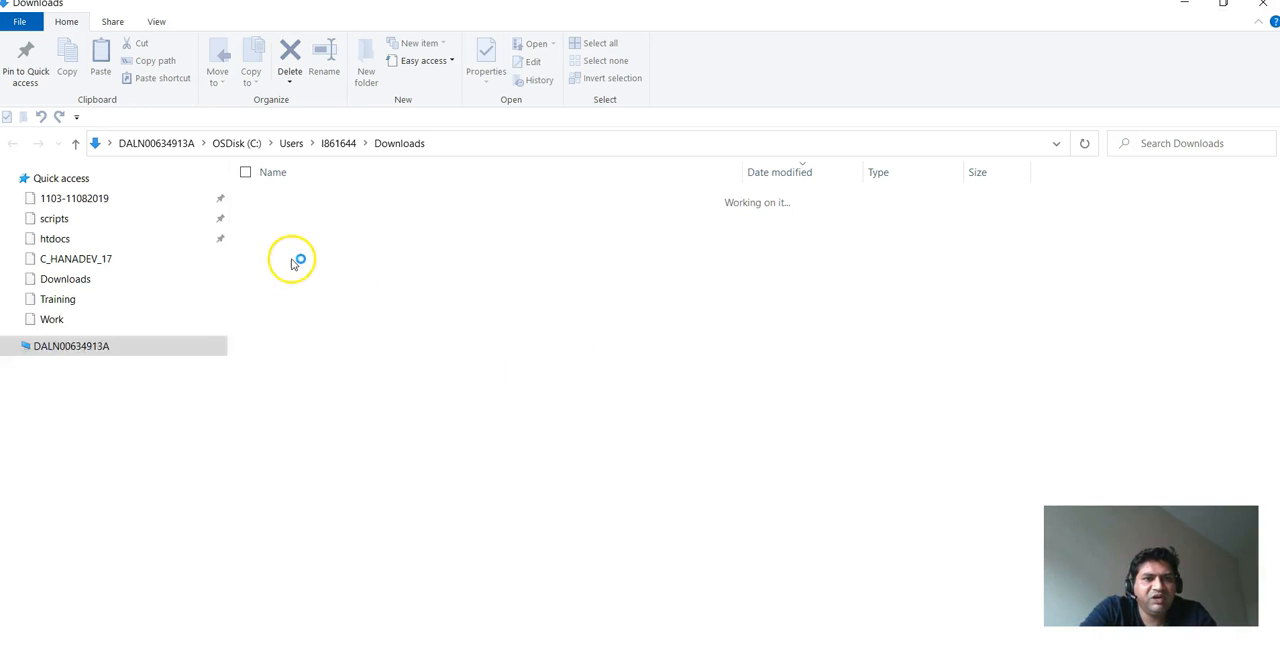
pyautogui.doubleClick(300, 222)
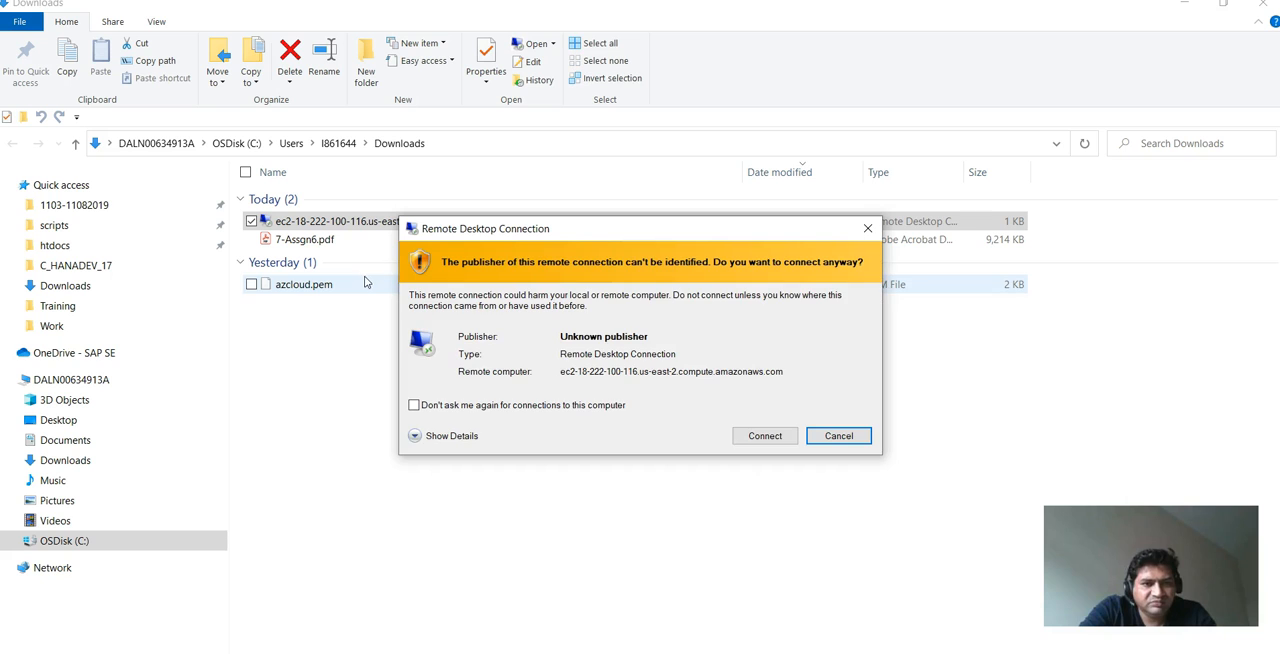
pyautogui.click(757, 438)
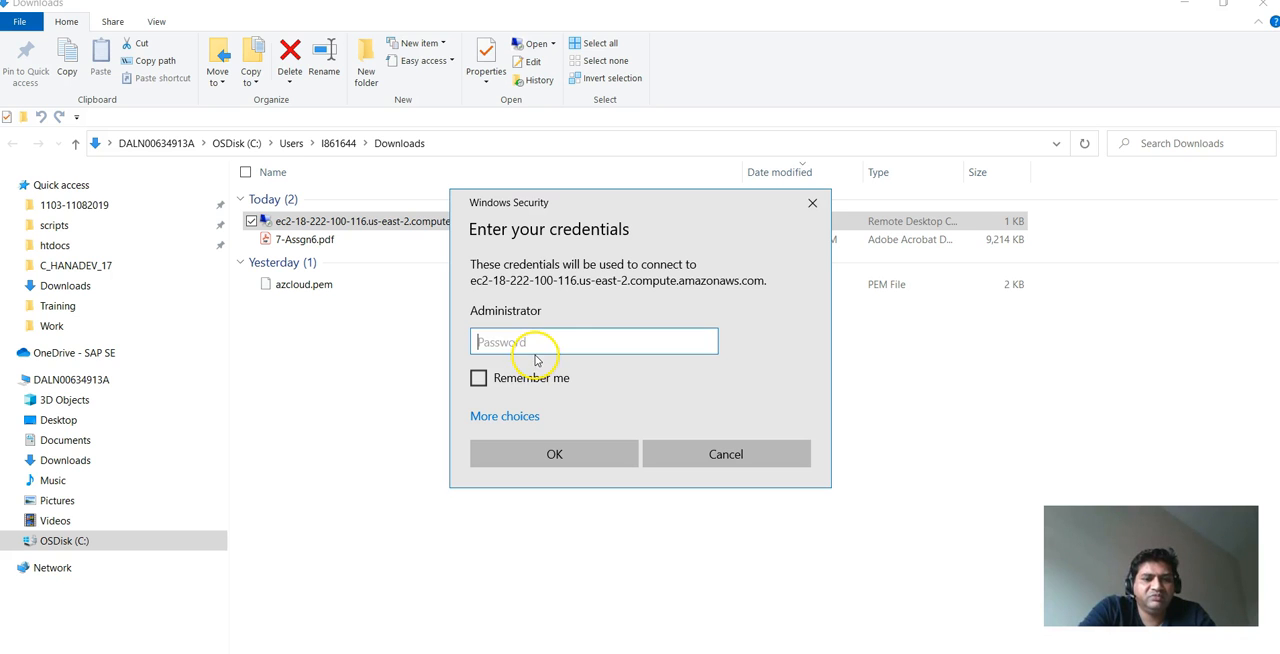
# - Paste the Administrator account password, submit the credentials and accept the untrusted certificate to connect
pyautogui.hotkey('ctrl', 'v')
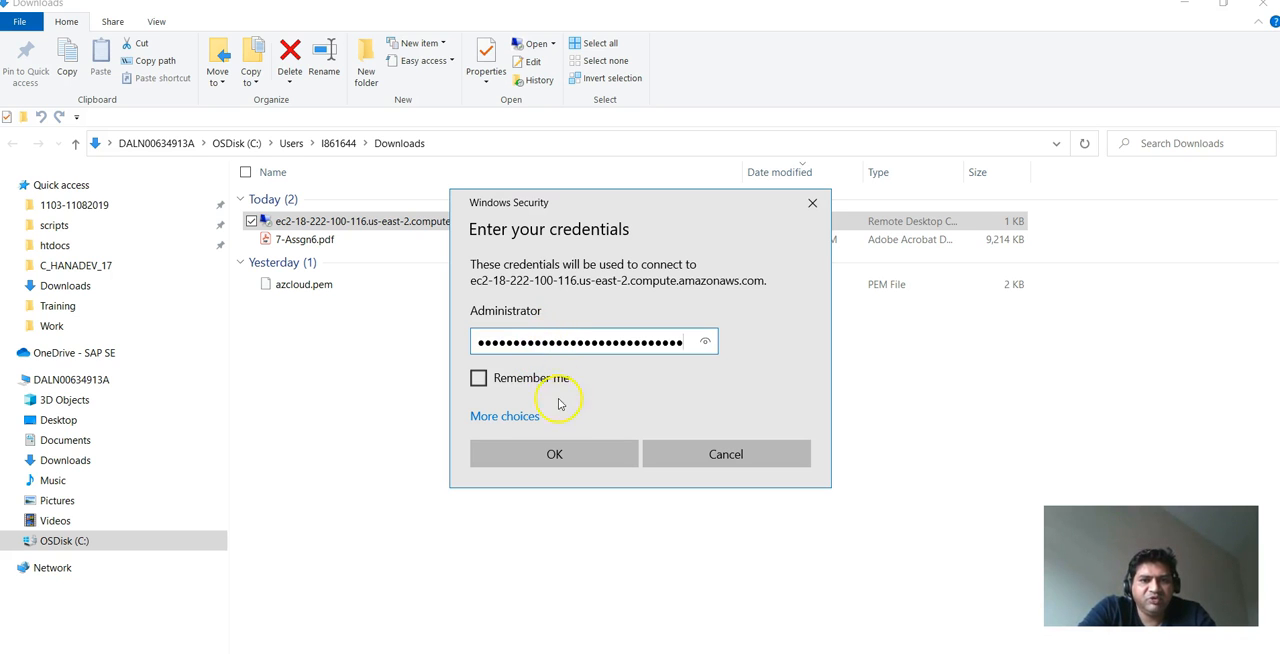
pyautogui.click(557, 456)
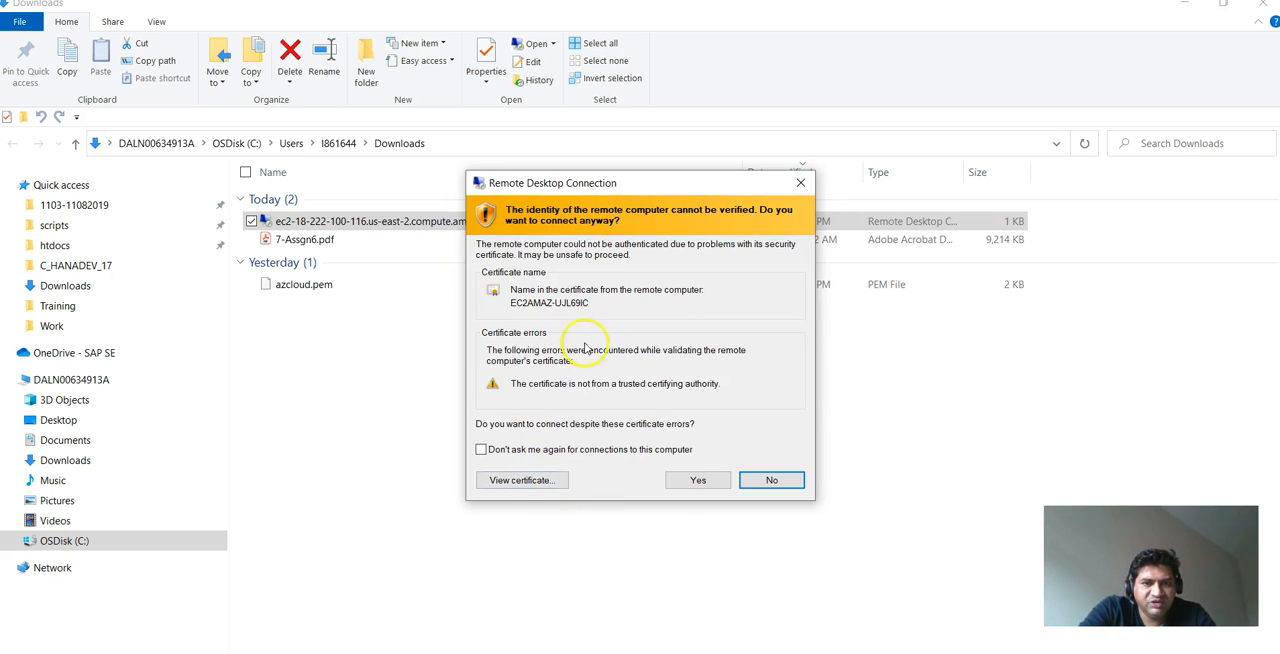
pyautogui.click(684, 488)
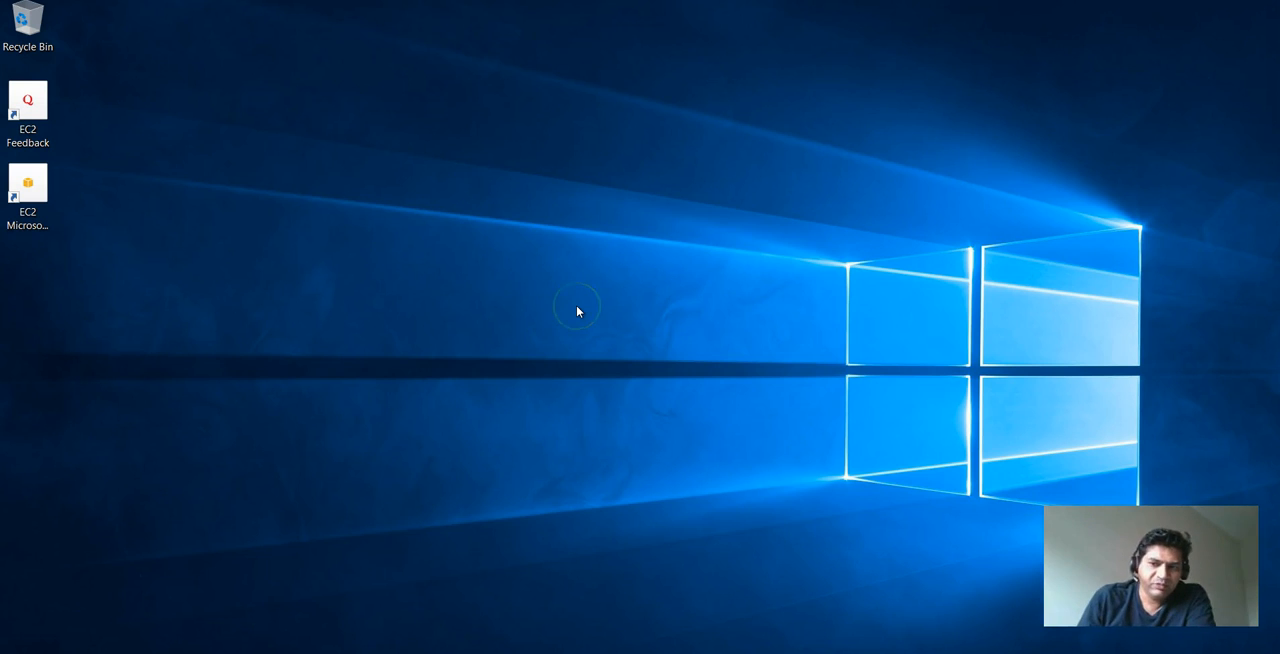
# - Bring up Server Manager on the remote server and dismiss the Windows Admin Center notice
pyautogui.press('super')
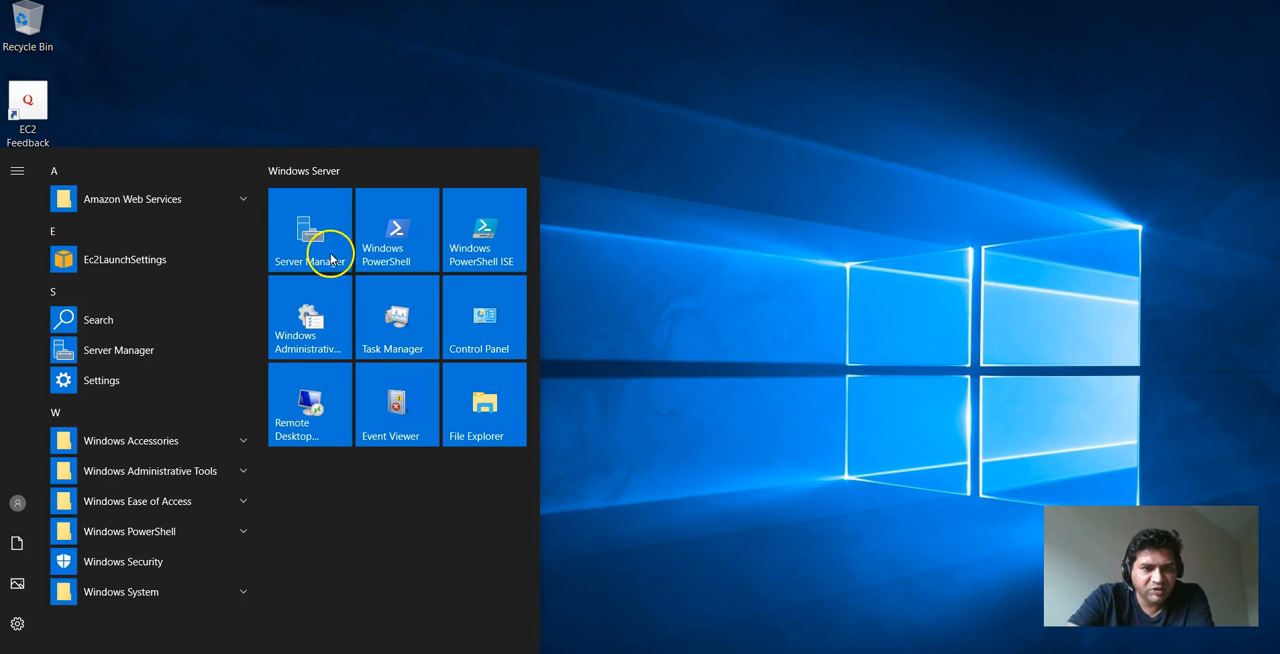
pyautogui.click(624, 298)
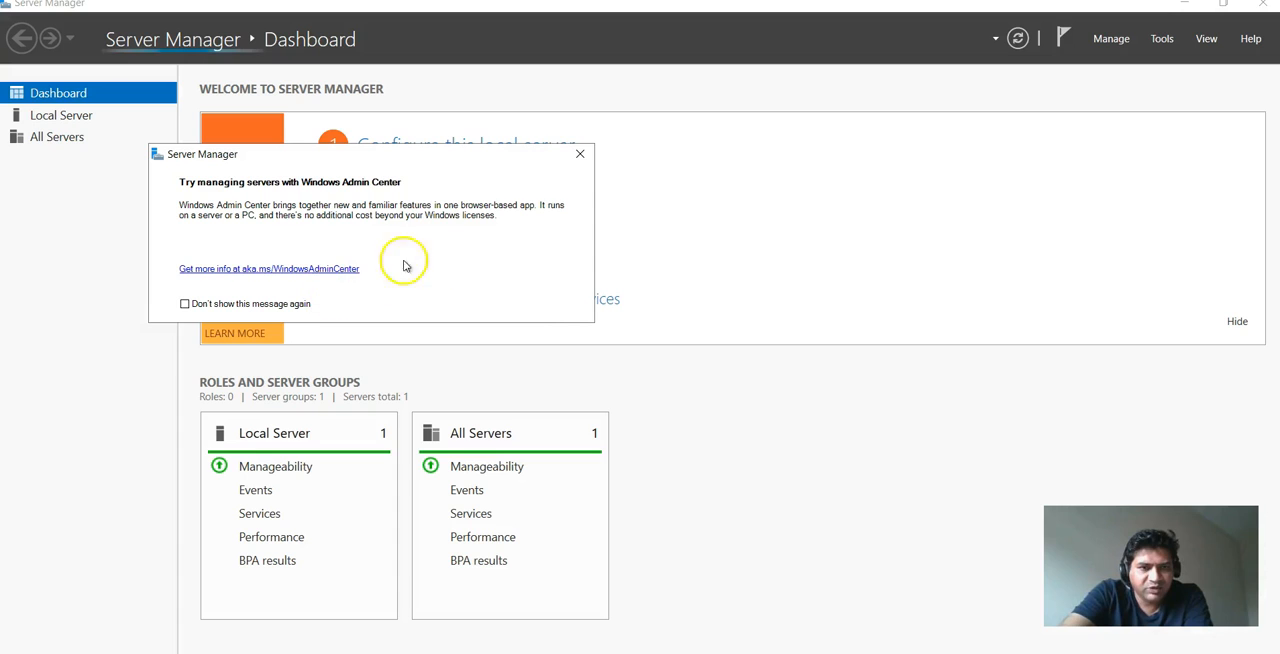
pyautogui.click(577, 155)
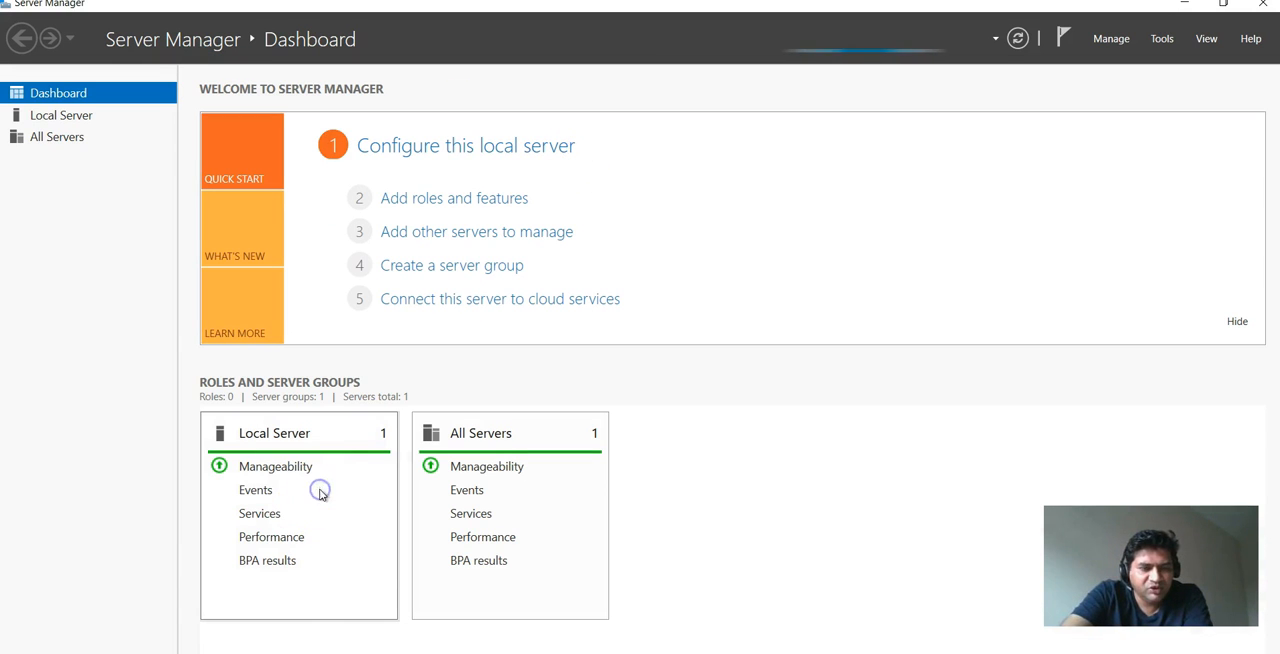
# - Turn off IE Enhanced Security Configuration for both Administrators and Users in the local server's properties
pyautogui.click(286, 433)
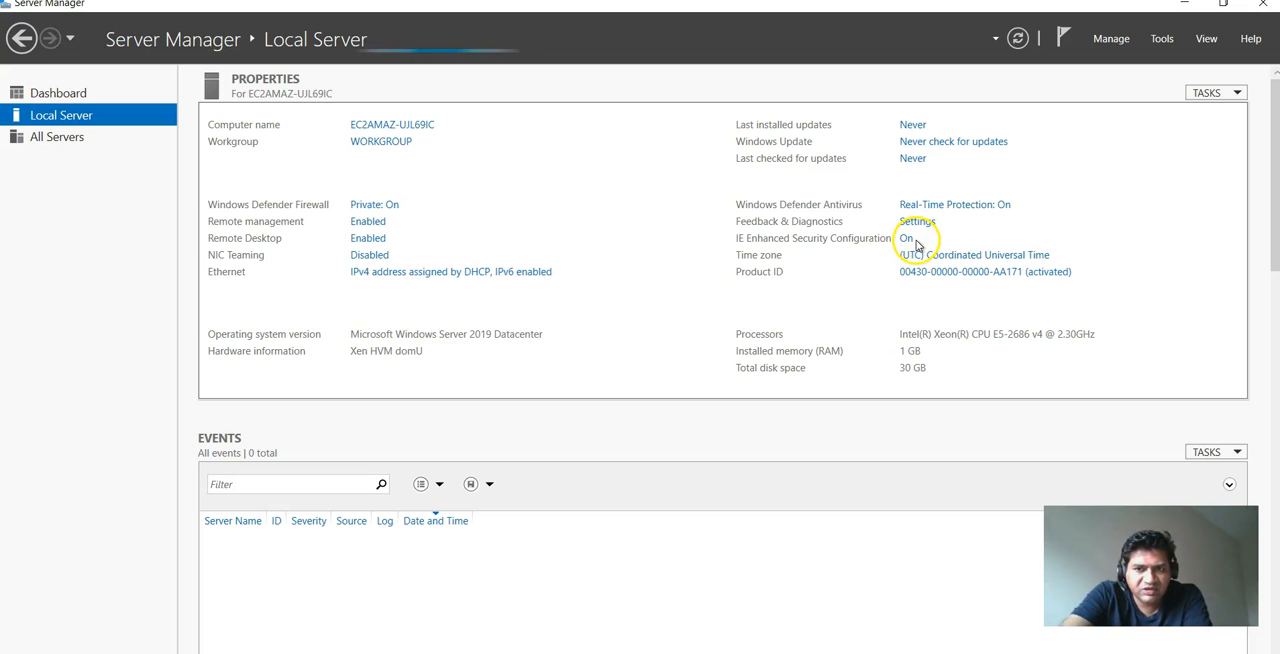
pyautogui.click(905, 240)
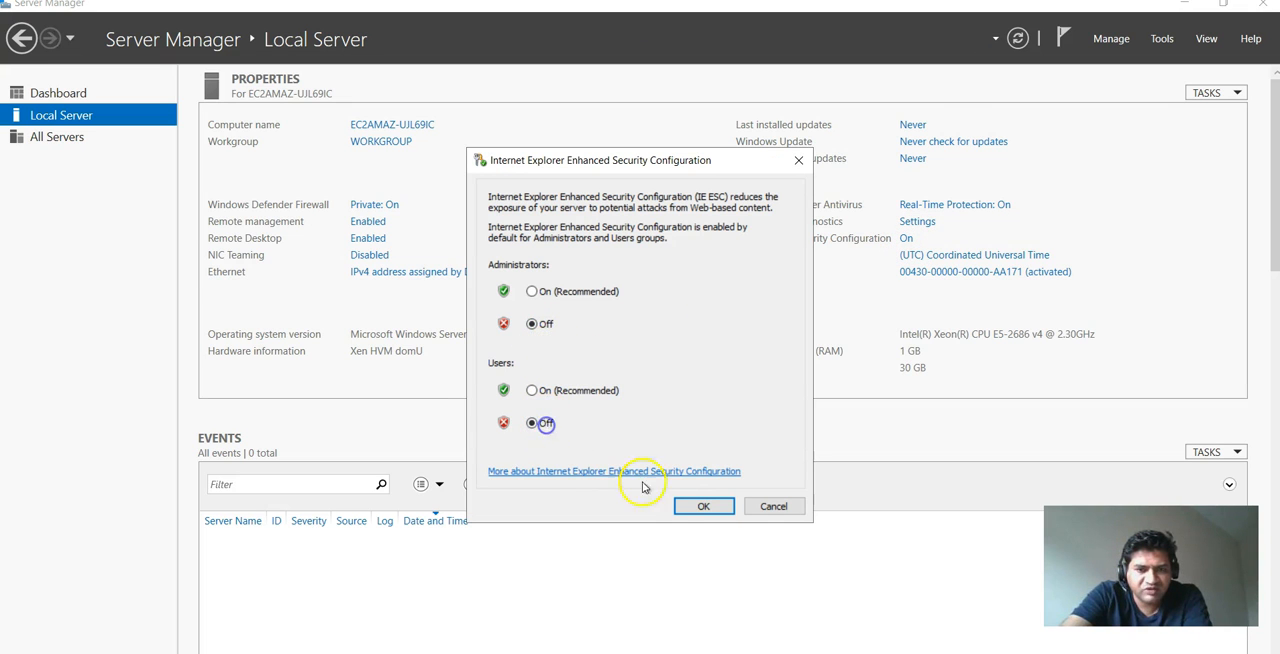
pyautogui.click(703, 506)
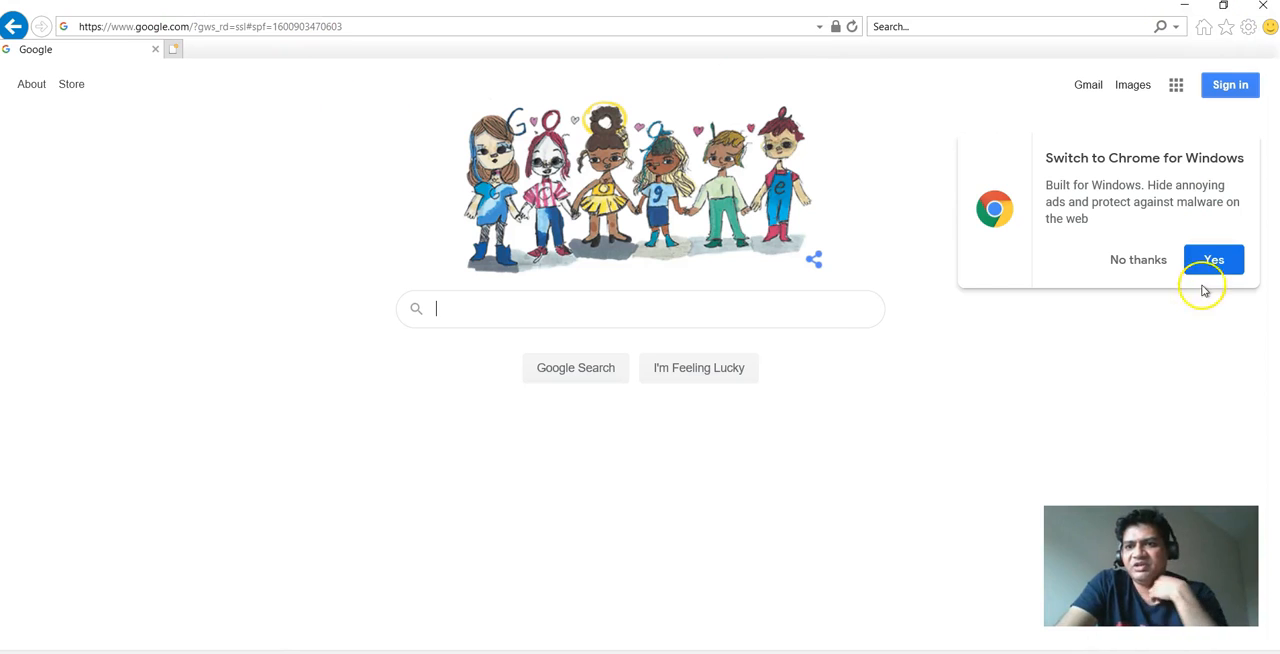
# - Open Google in Internet Explorer on the server and decline the offer to switch to Chrome
pyautogui.click(1155, 263)
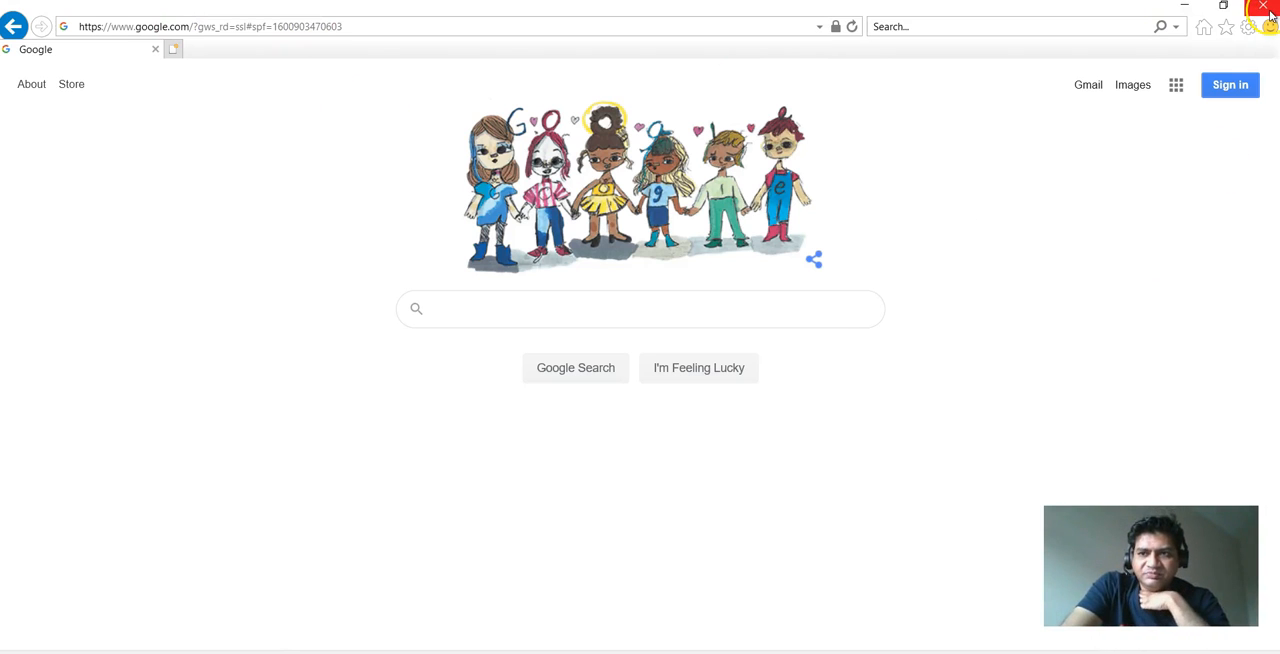